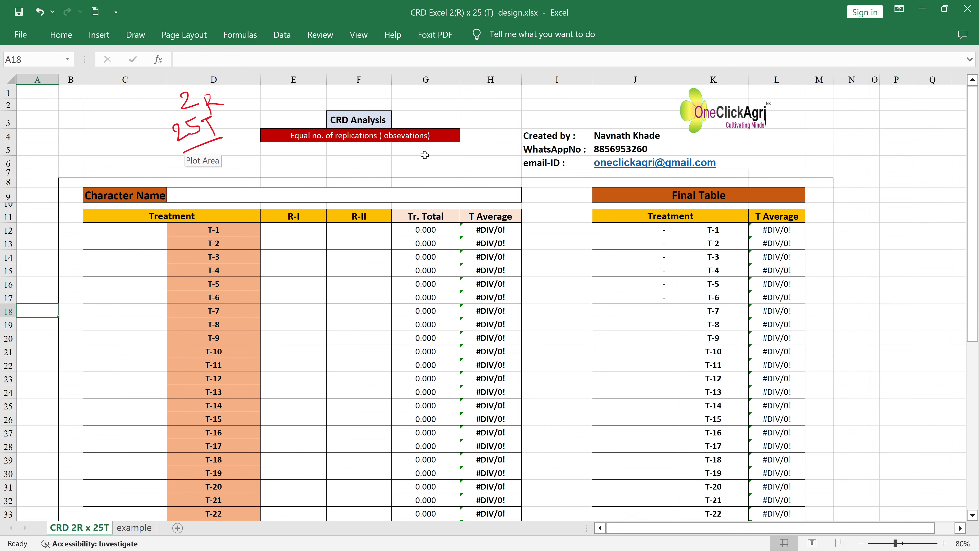
- Enter "plant weight (gm)" as the character name above the treatment table
scroll(421, 155, down, 1)
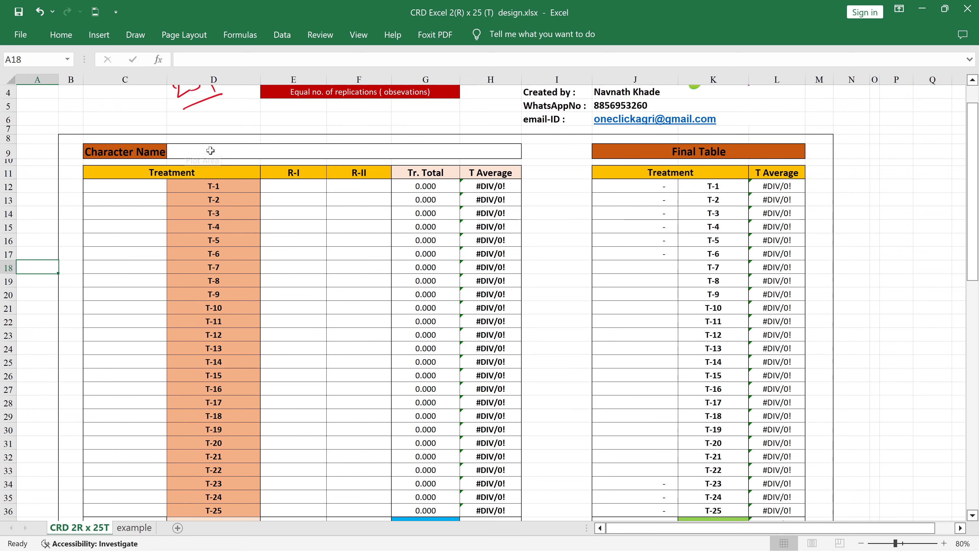
click(341, 151)
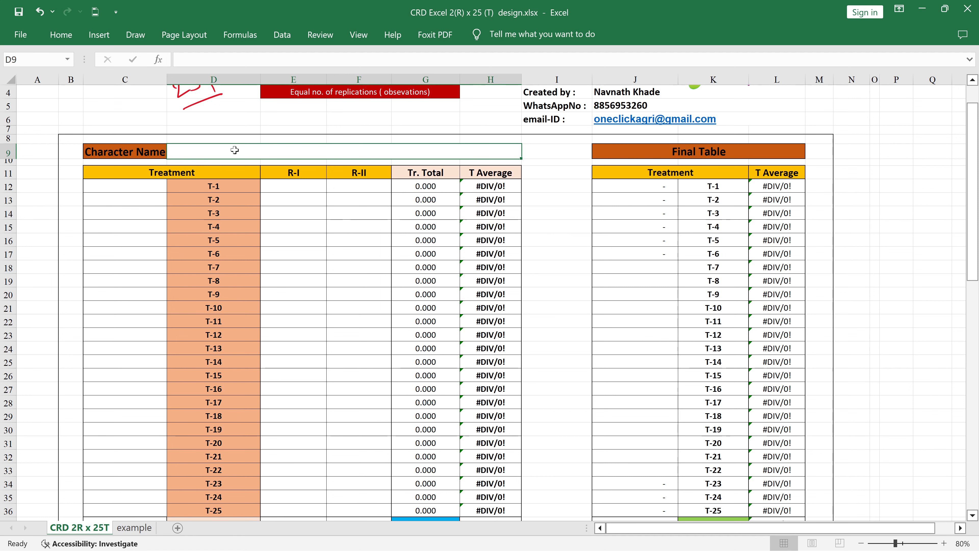
text(pla)
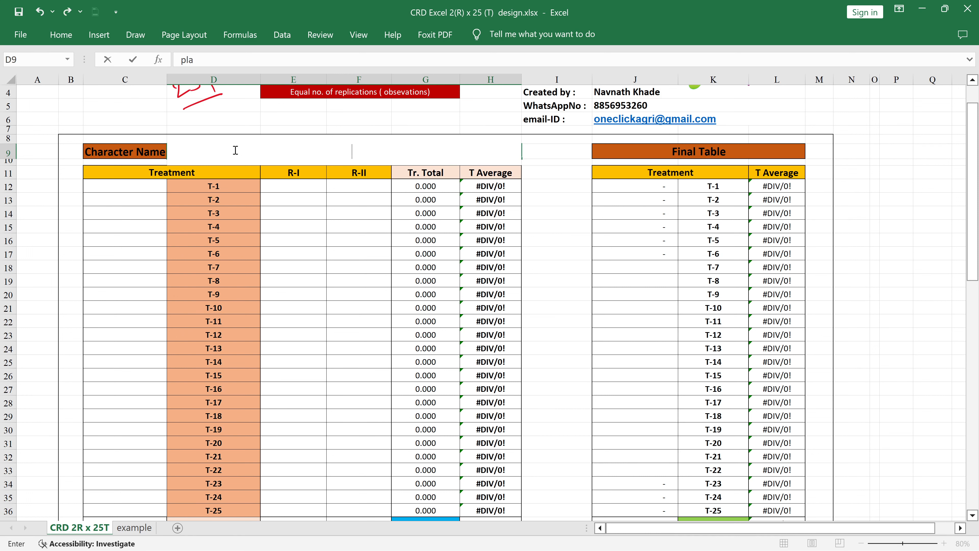
text(nt)
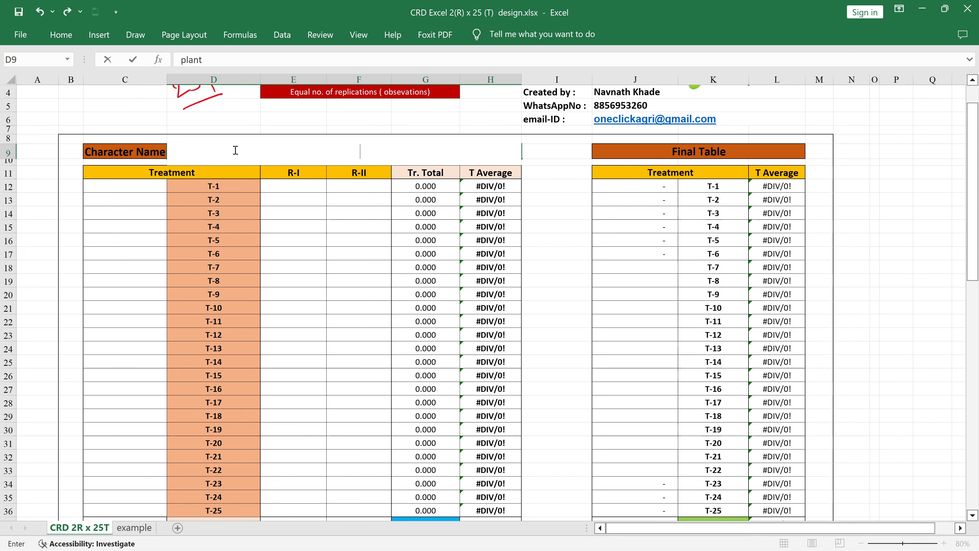
text( weight)
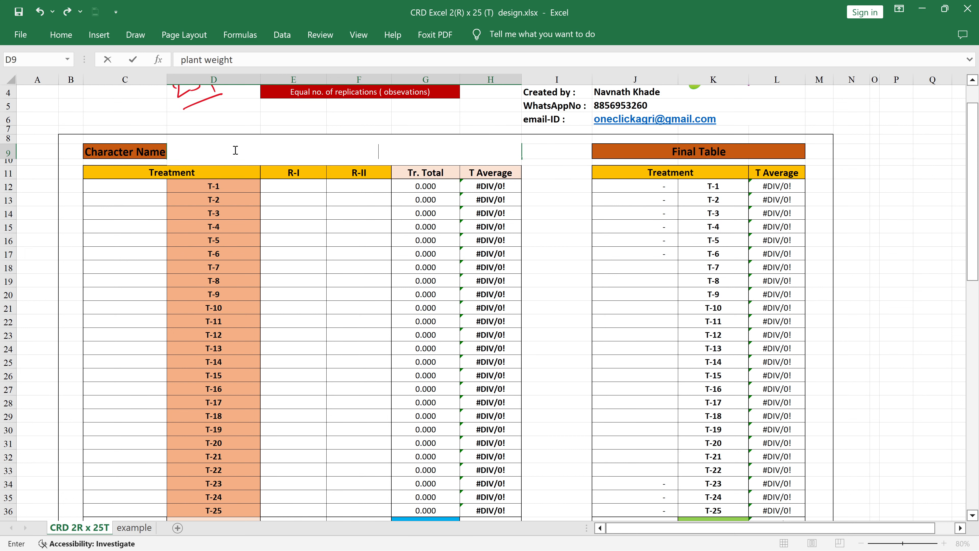
text( (gm)
- Set the font colour of the character name text to red
key(shift+Home)
mouse_move(253, 141)
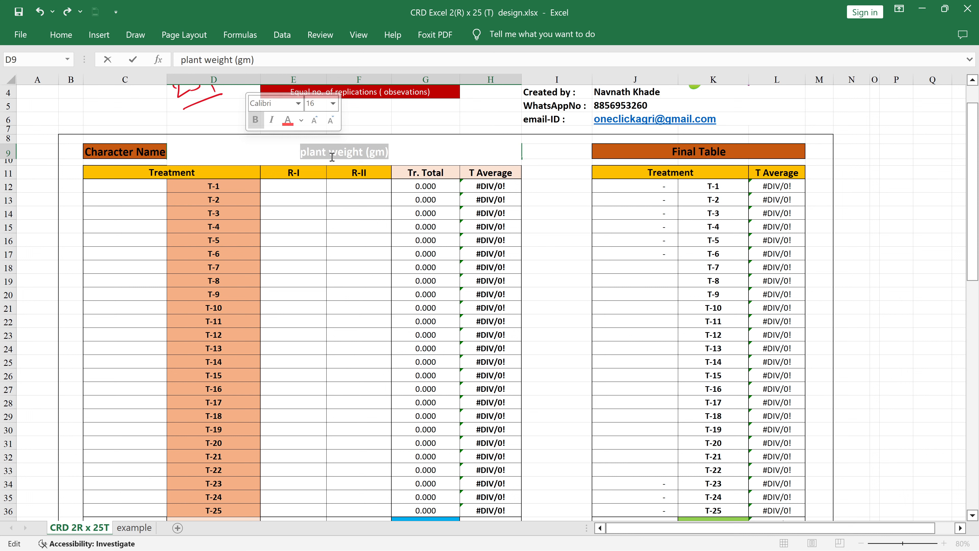
click(287, 120)
click(417, 151)
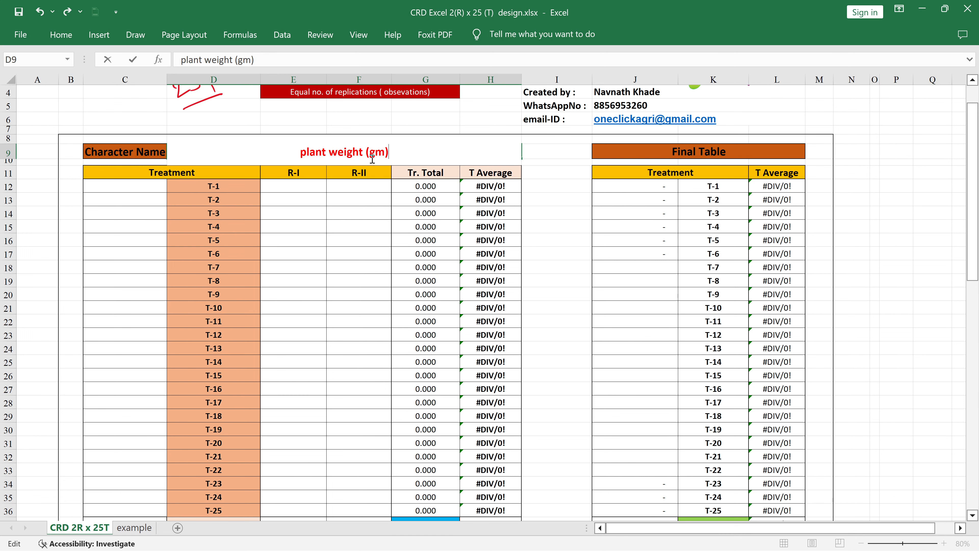
click(564, 213)
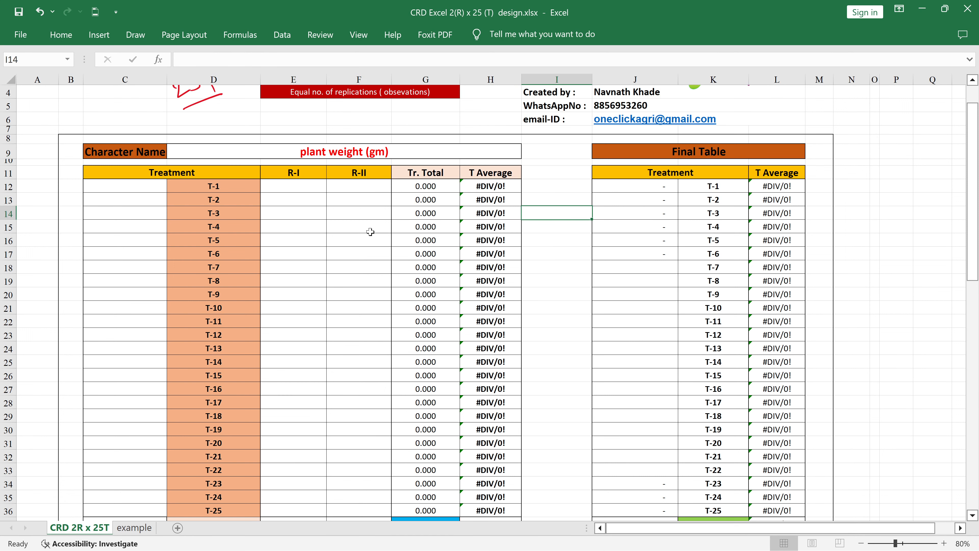
- Enter 200 for treatment T-1 in both the R-I and R-II replications
scroll(152, 193, down, 1)
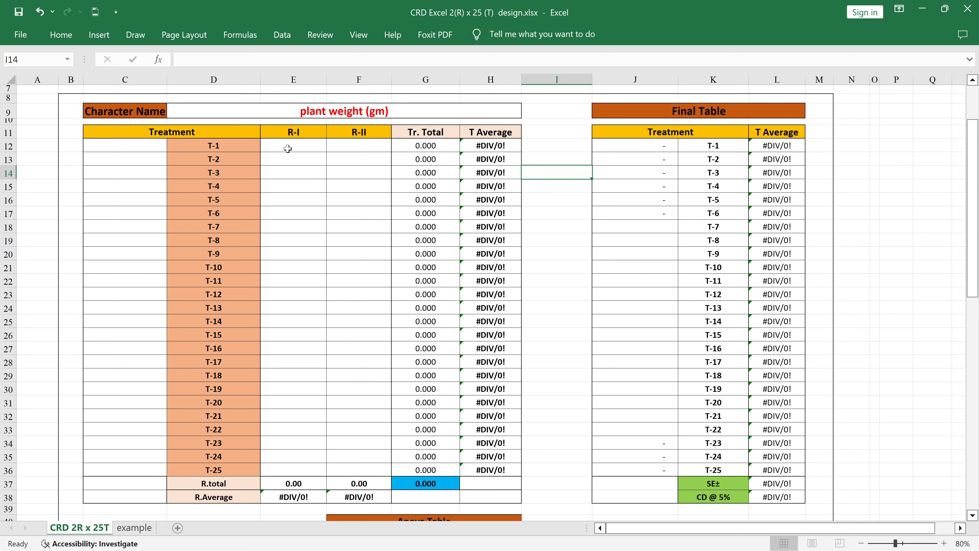
click(302, 143)
text(200)
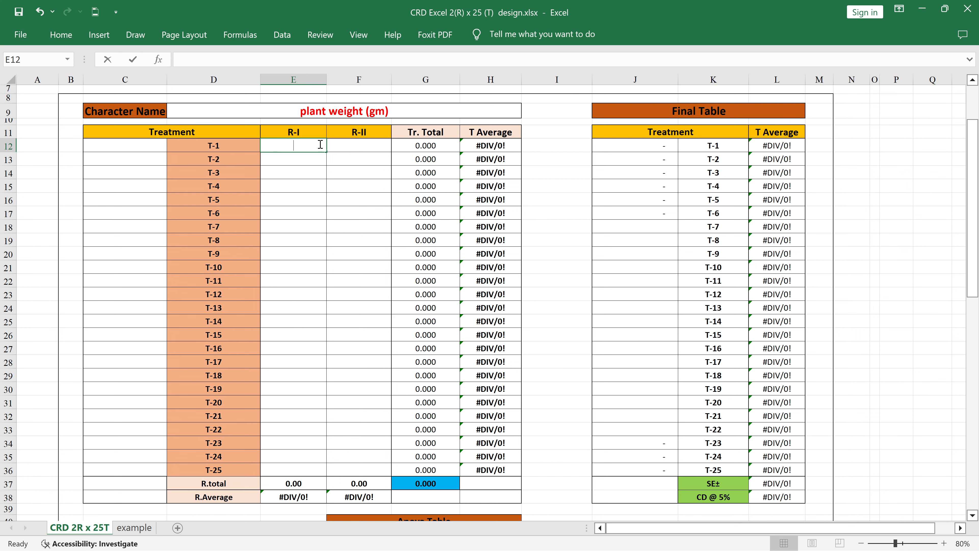
key(Return)
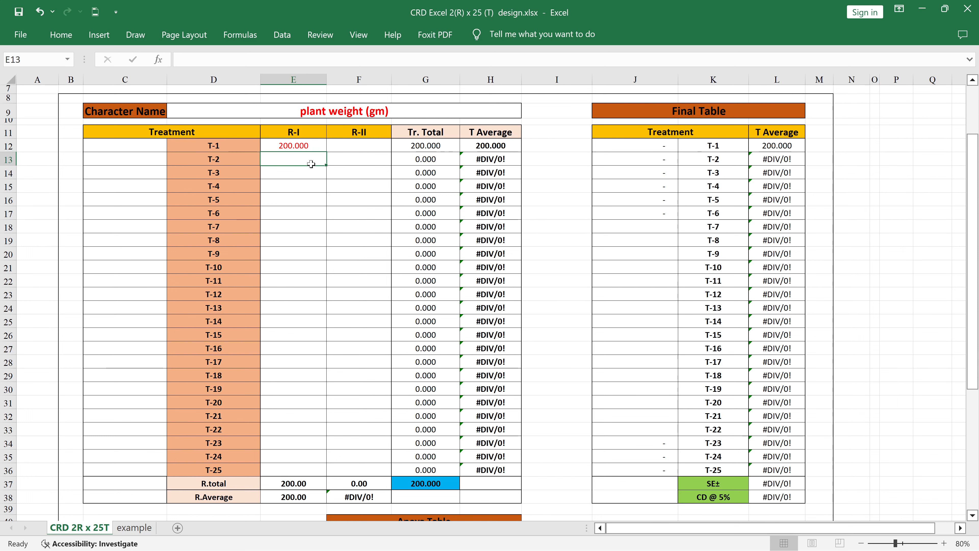
click(354, 146)
text(200)
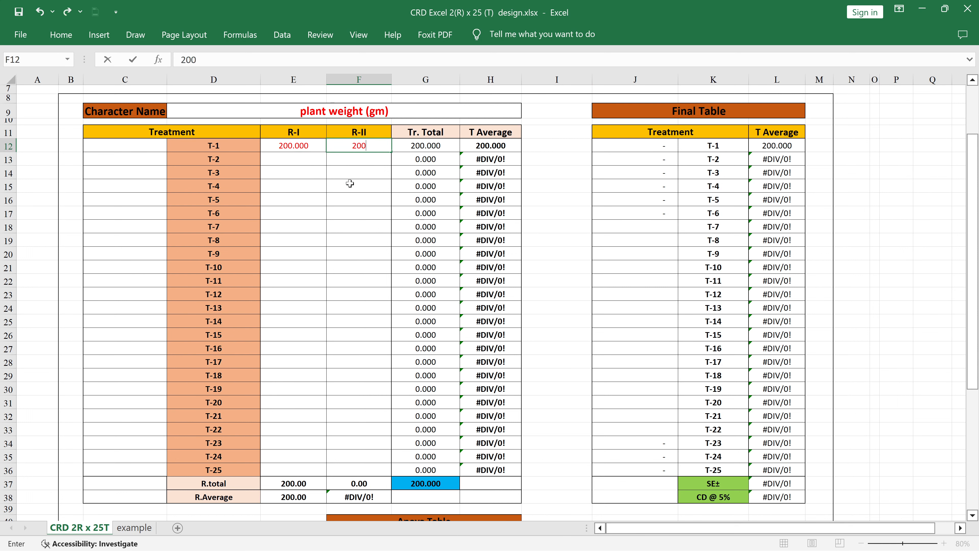
click(351, 184)
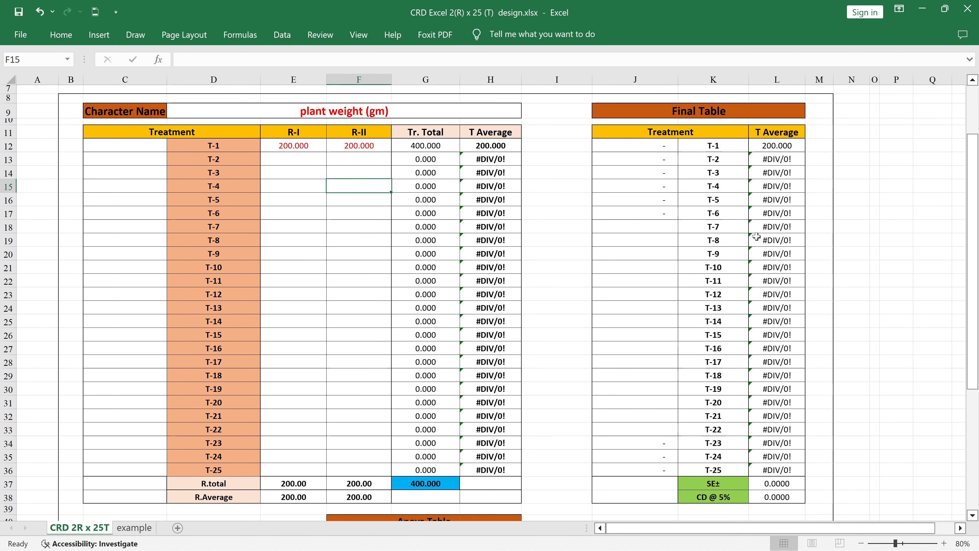
- Copy the two-column sample data range C9:D33 from the example sheet
scroll(755, 238, down, 2)
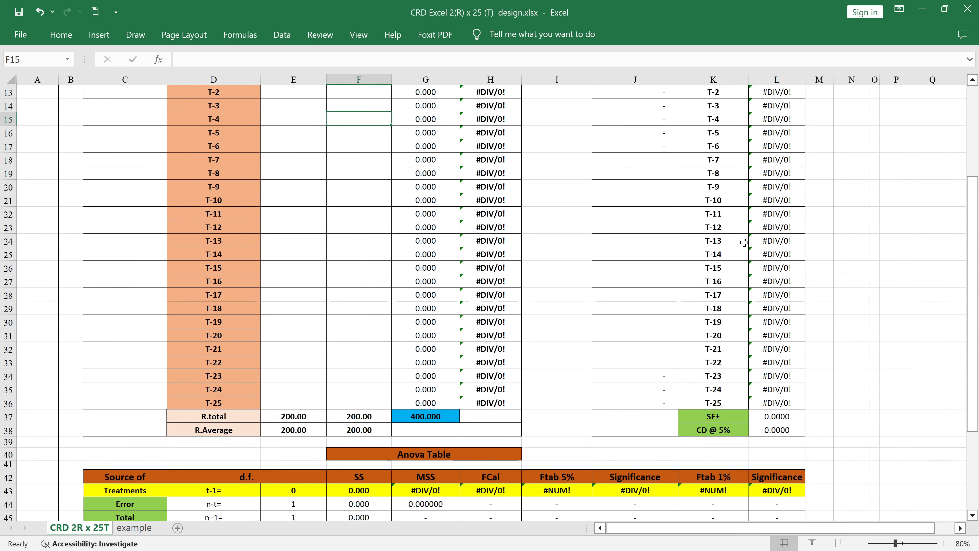
scroll(746, 240, down, 3)
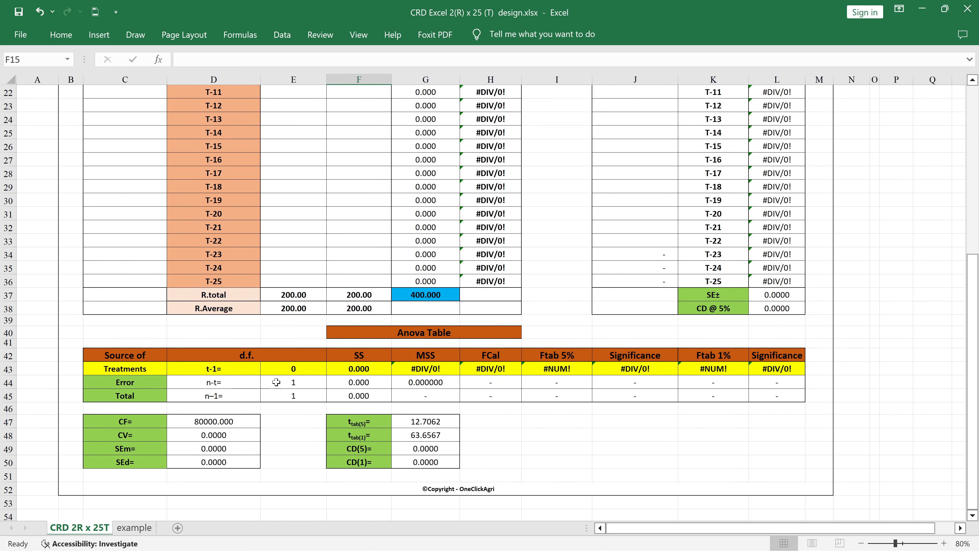
scroll(366, 370, up, 5)
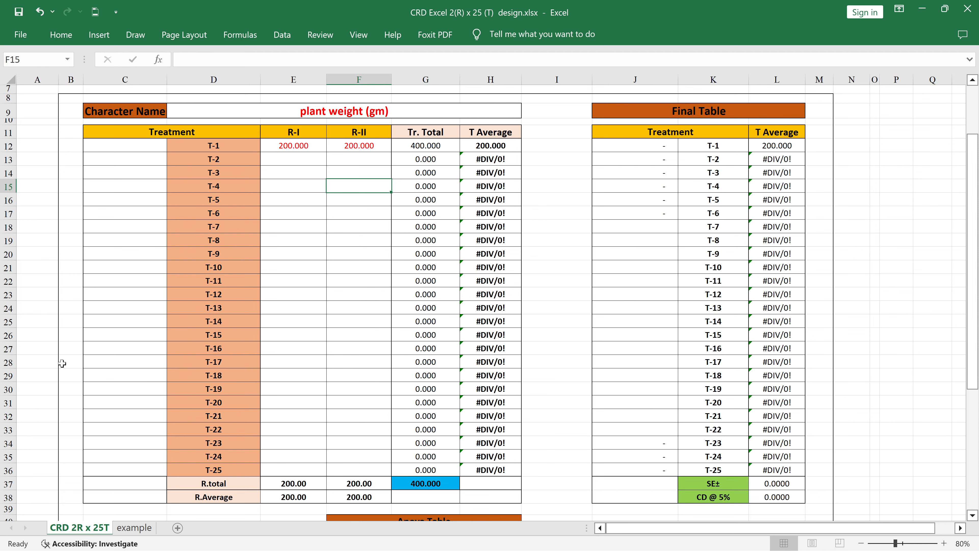
click(134, 528)
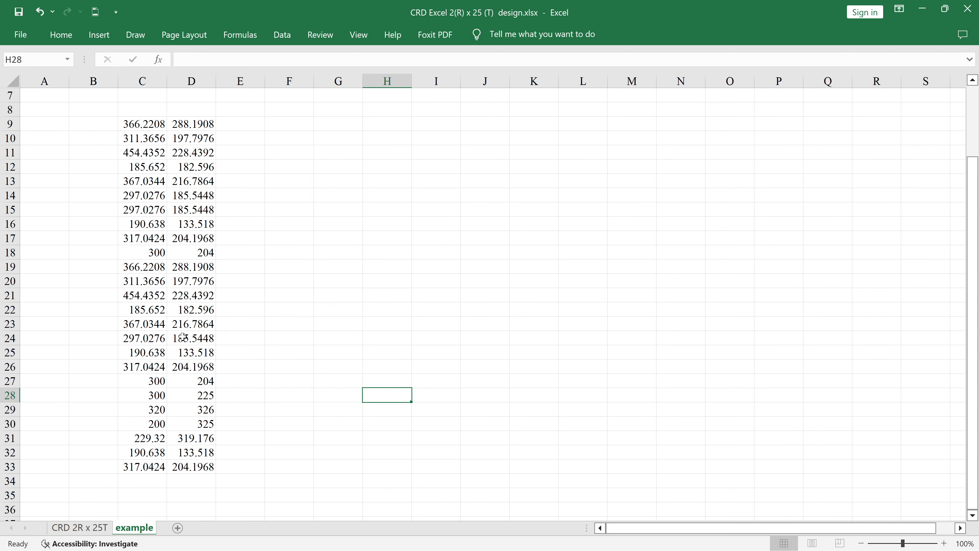
drag(138, 119, 212, 464)
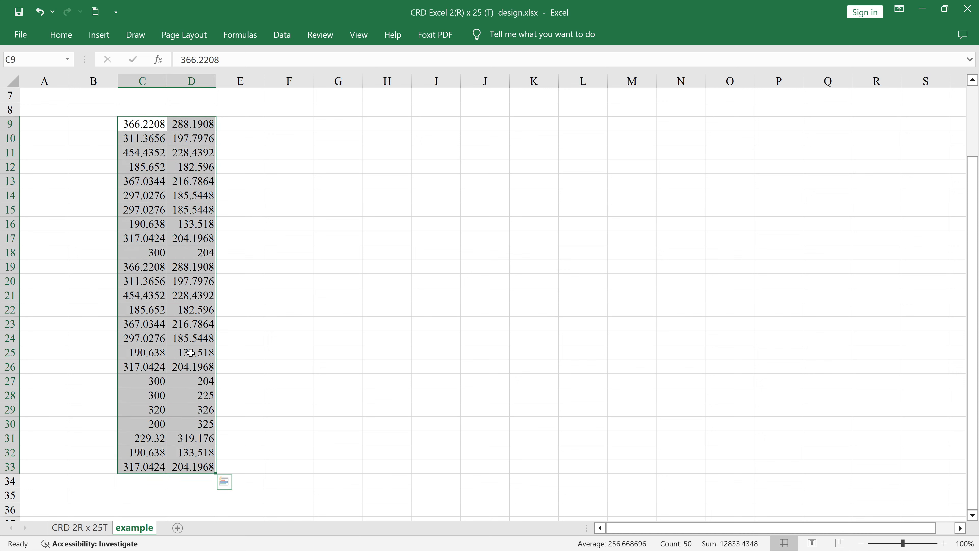
right_click(189, 342)
click(236, 236)
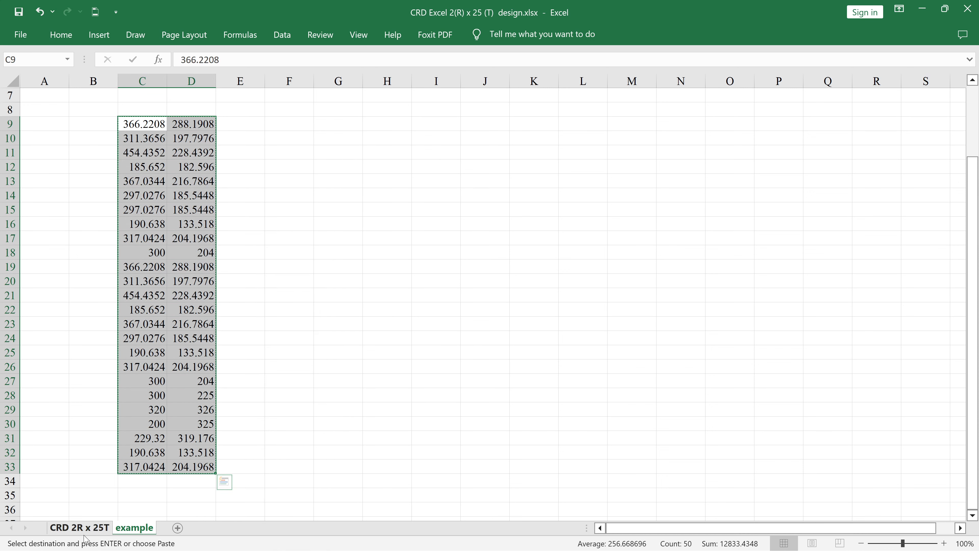
- Paste the copied data as values into the R-I and R-II columns of CRD 2R x 25T, starting at E12
click(90, 530)
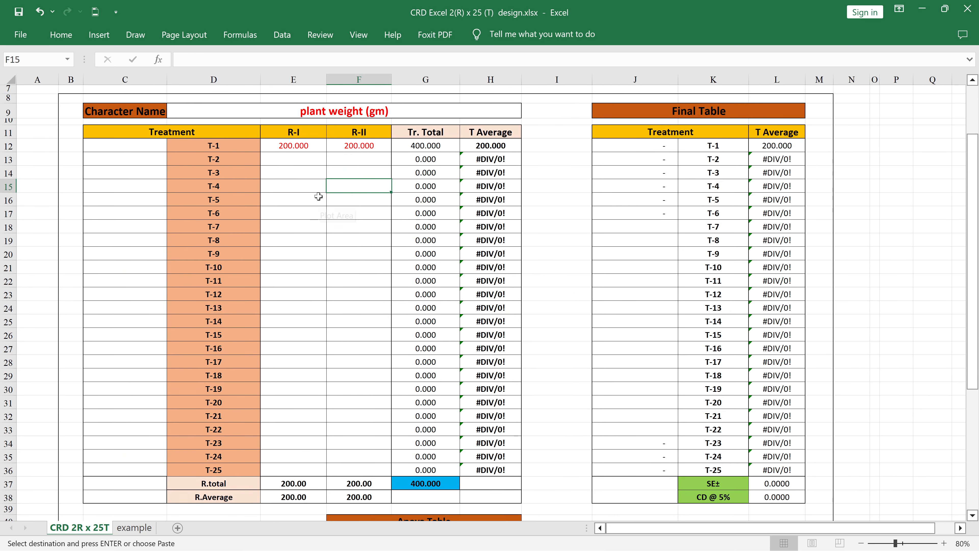
click(311, 149)
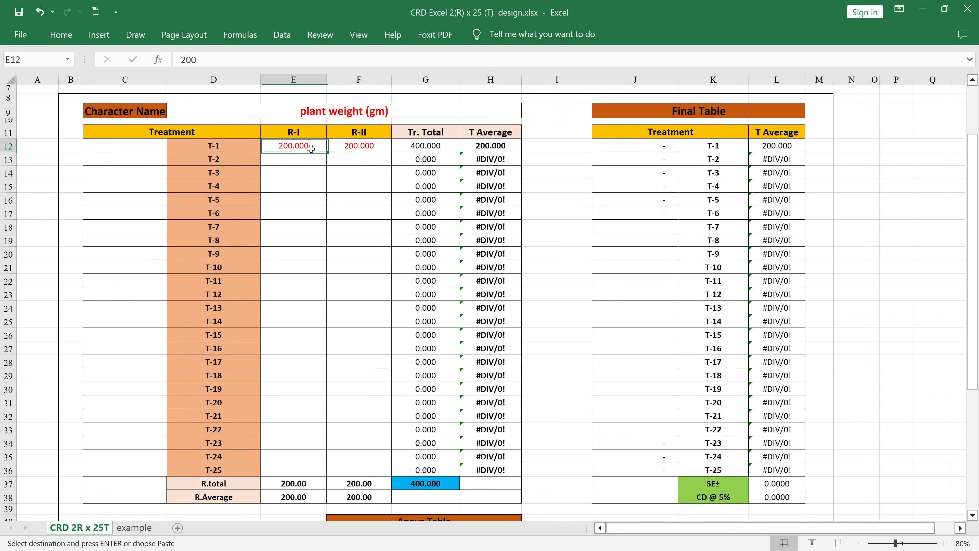
right_click(294, 148)
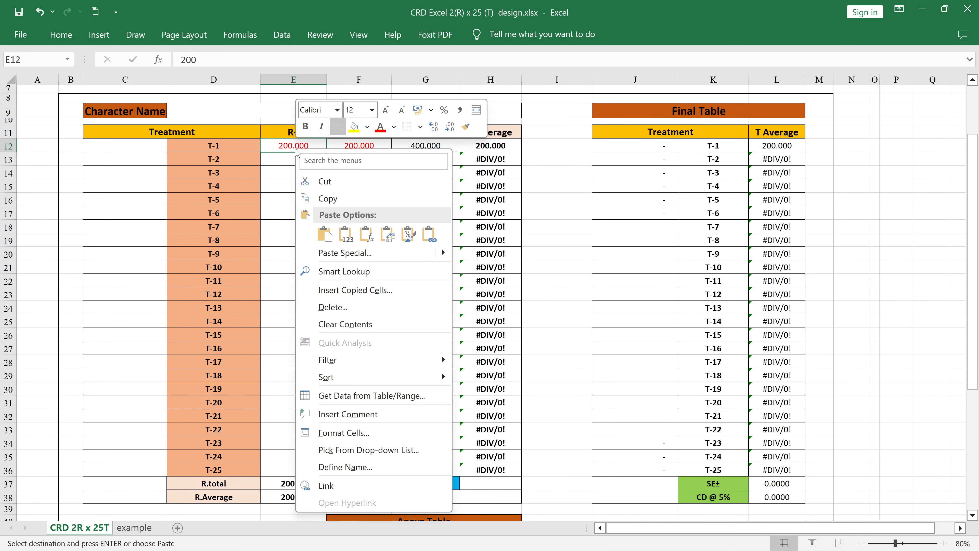
click(350, 240)
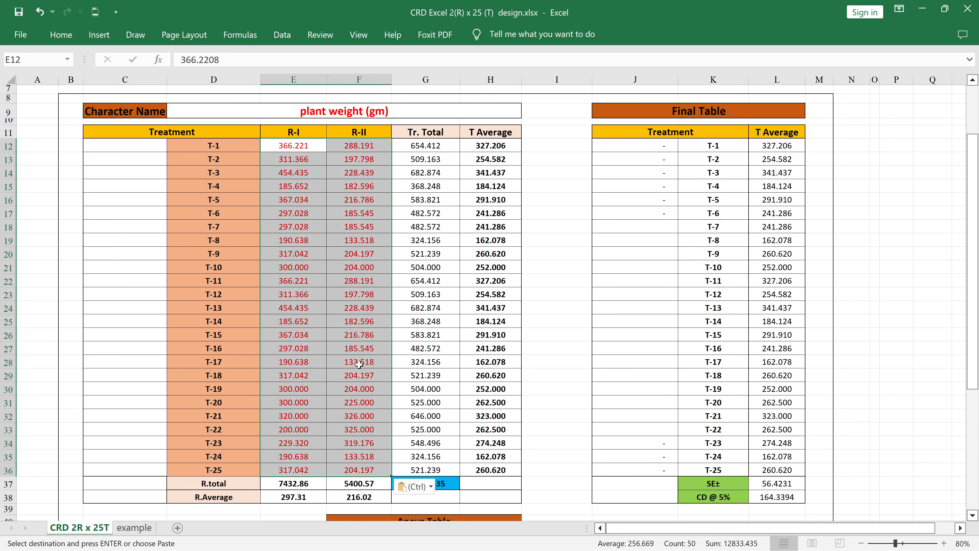
- Review the treatment totals and averages, the Final Table and the Anova Table calculated from the pasted data
scroll(407, 359, down, 1)
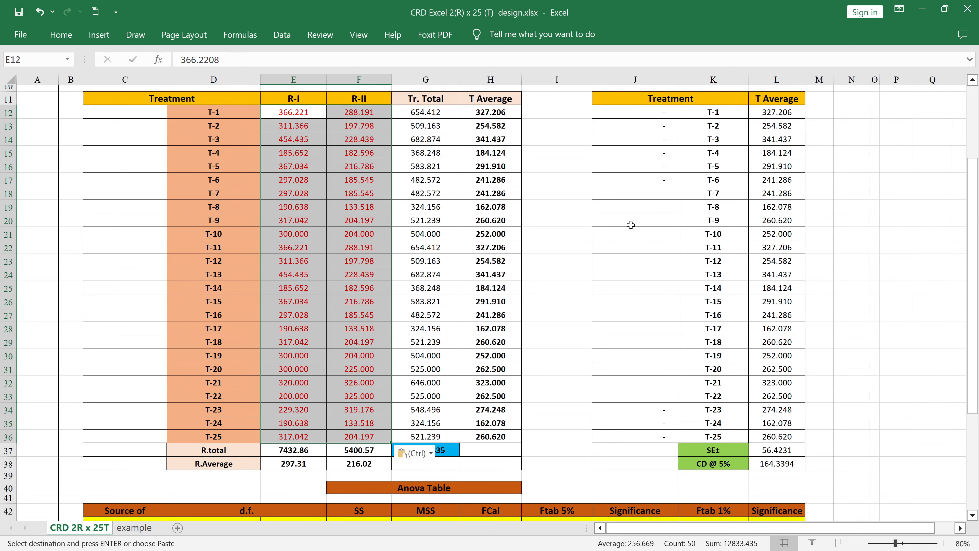
scroll(649, 249, up, 1)
scroll(668, 315, down, 6)
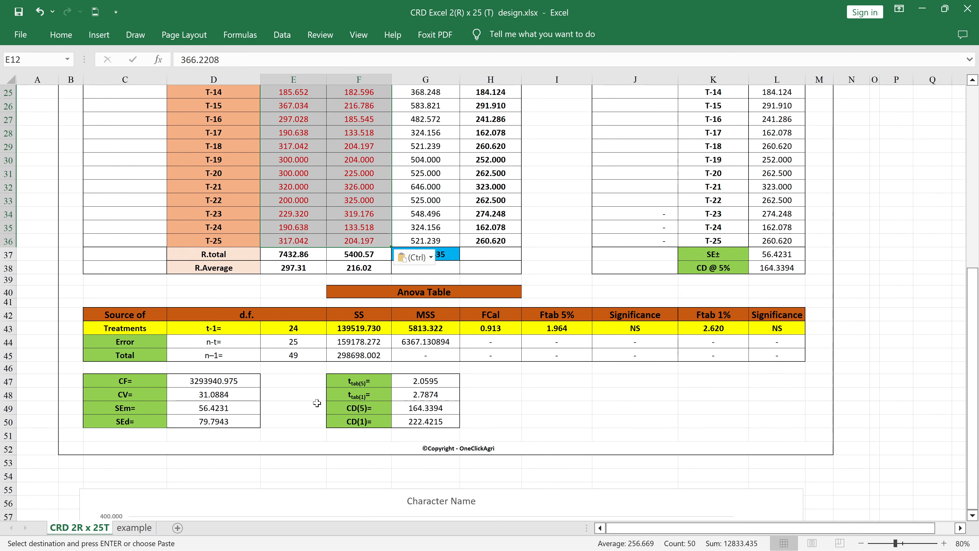
scroll(353, 397, up, 5)
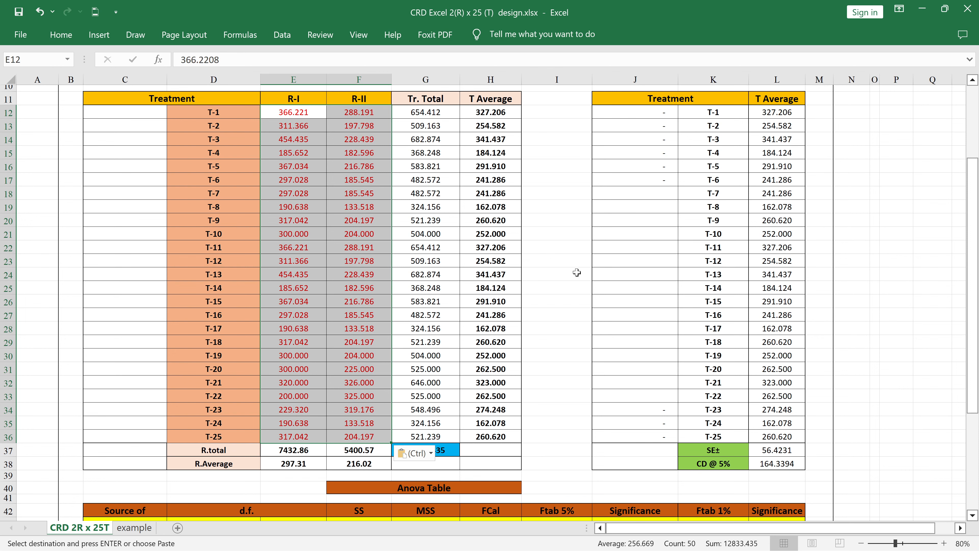
click(559, 247)
scroll(559, 247, up, 1)
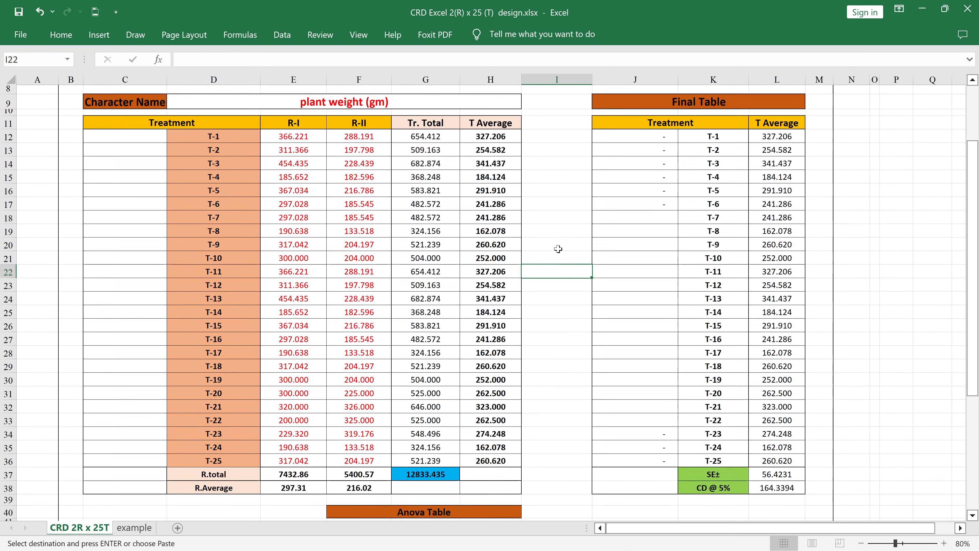
scroll(332, 166, up, 2)
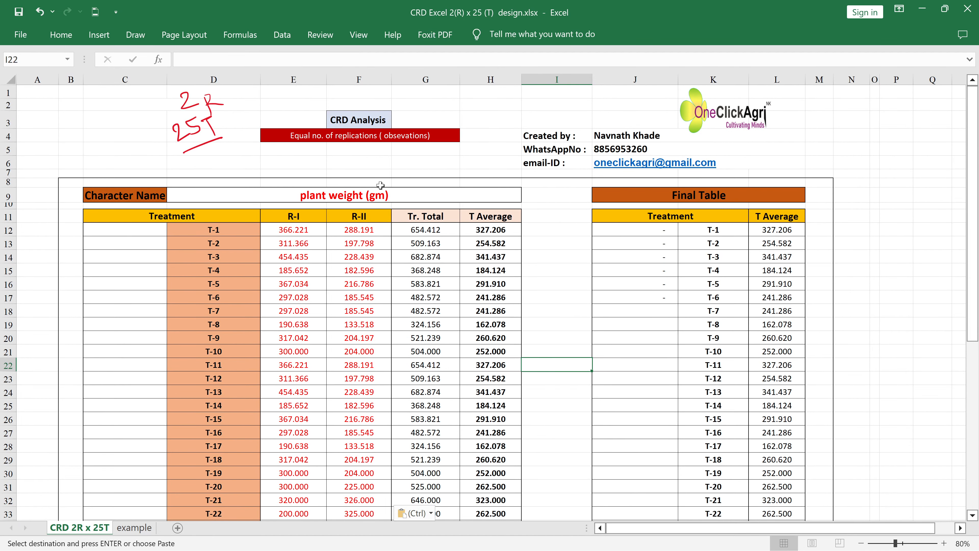
scroll(382, 187, down, 1)
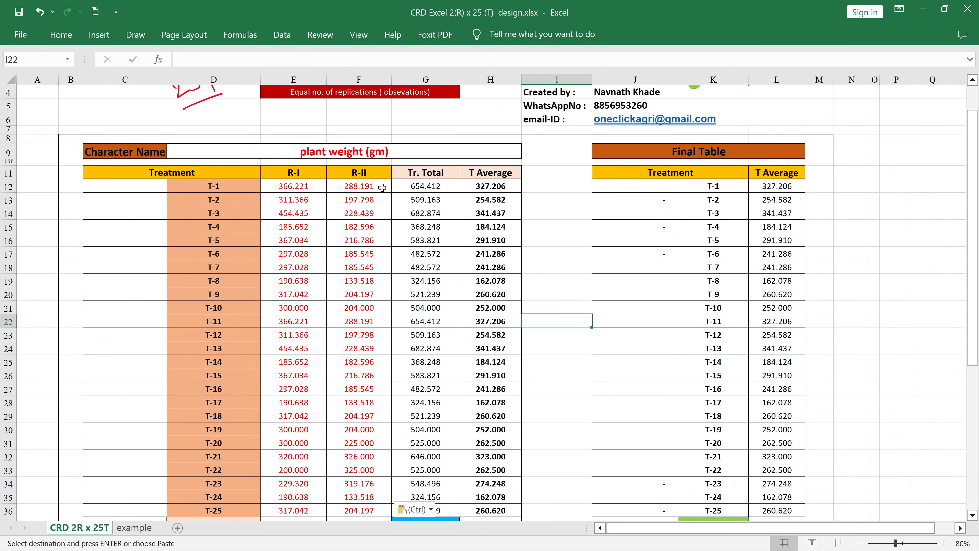
scroll(356, 245, down, 1)
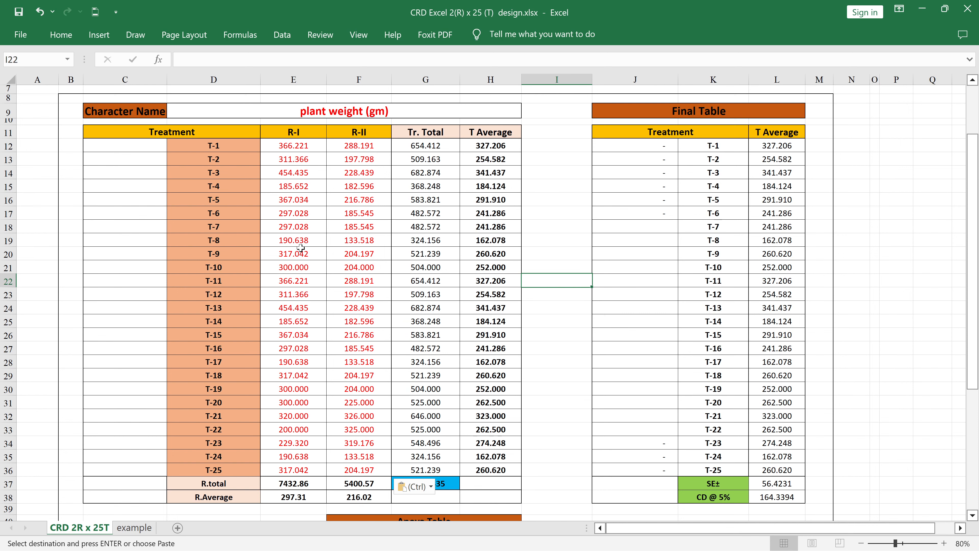
- Widen column C so the full "Source of Variation" heading of the Anova Table fits
scroll(500, 330, down, 6)
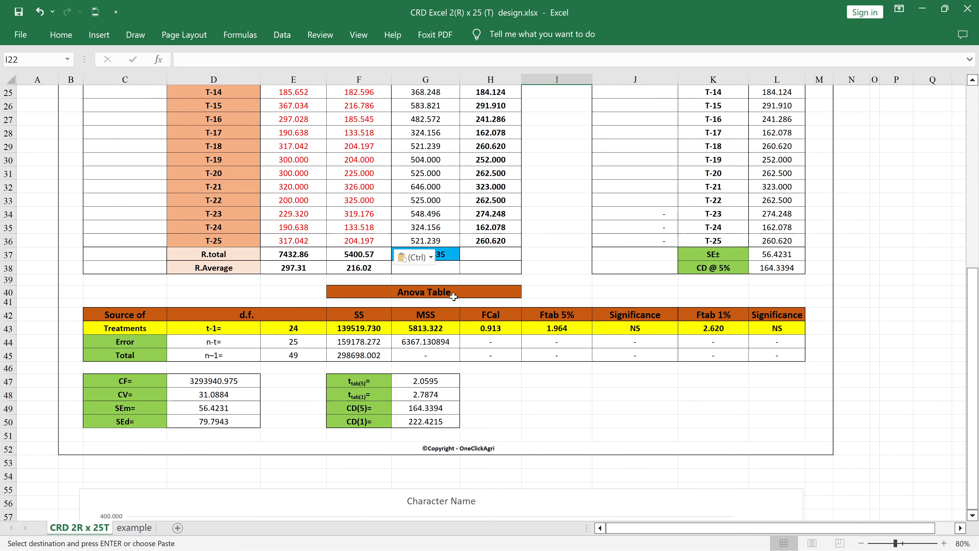
click(164, 79)
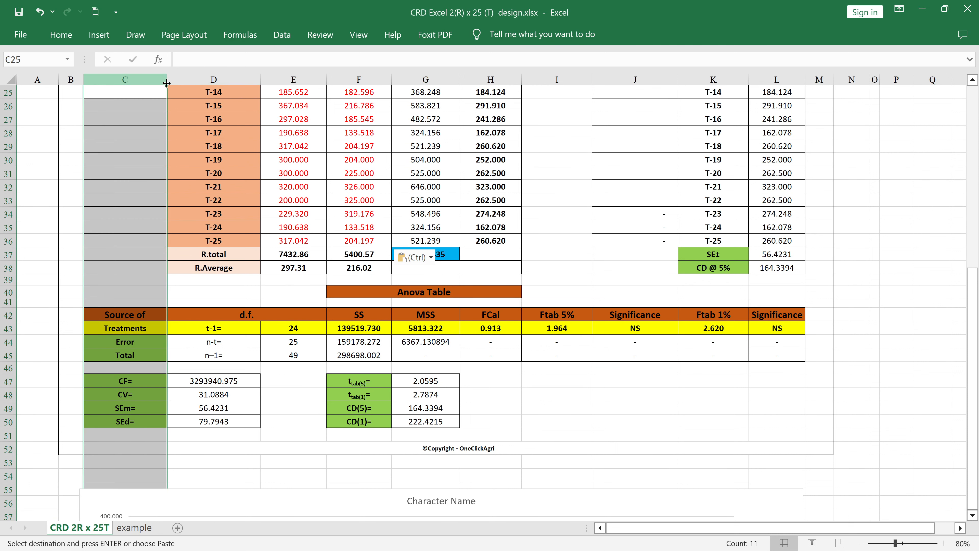
drag(167, 79, 192, 82)
click(312, 484)
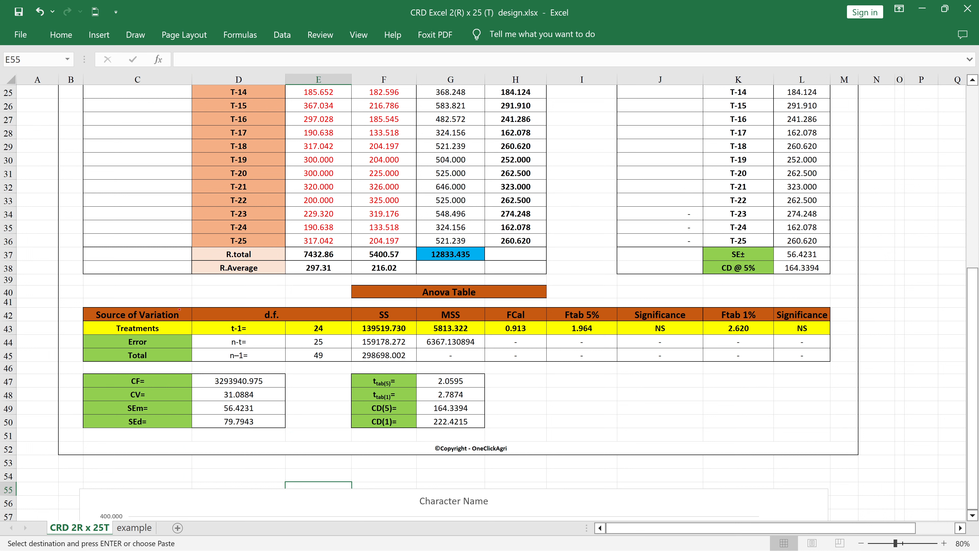
- Draw red check marks beside Source of Variation, Error and Total in the Anova Table and circle the t-1= entry
drag(179, 310, 216, 286)
drag(175, 324, 193, 315)
drag(179, 326, 197, 317)
mouse_move(171, 335)
mouse_down()
mouse_move(190, 329)
mouse_move(182, 349)
mouse_move(191, 339)
mouse_up()
mouse_move(255, 323)
mouse_down()
mouse_move(241, 319)
mouse_move(240, 337)
mouse_move(244, 323)
mouse_up()
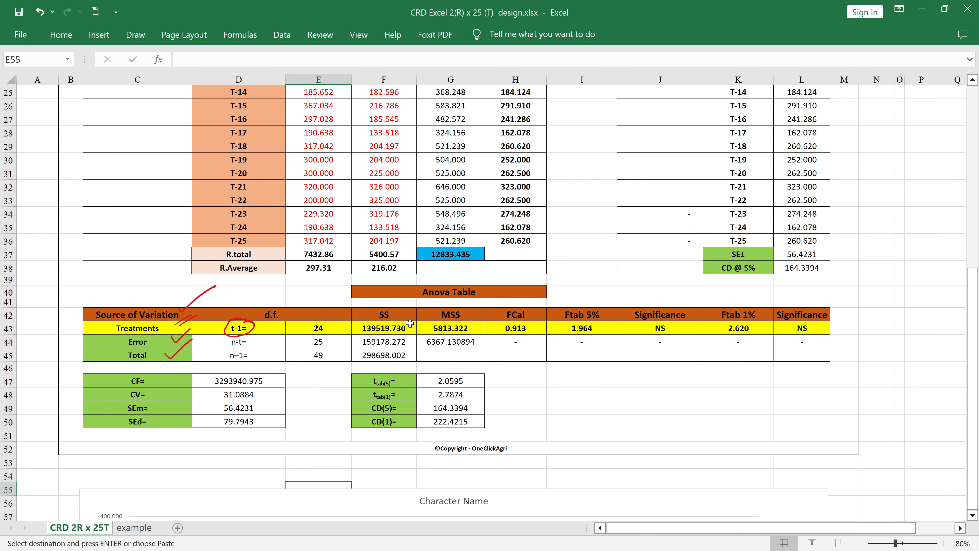
- Inspect the formula behind the Treatments SS value in the Anova Table
scroll(409, 323, up, 1)
click(411, 364)
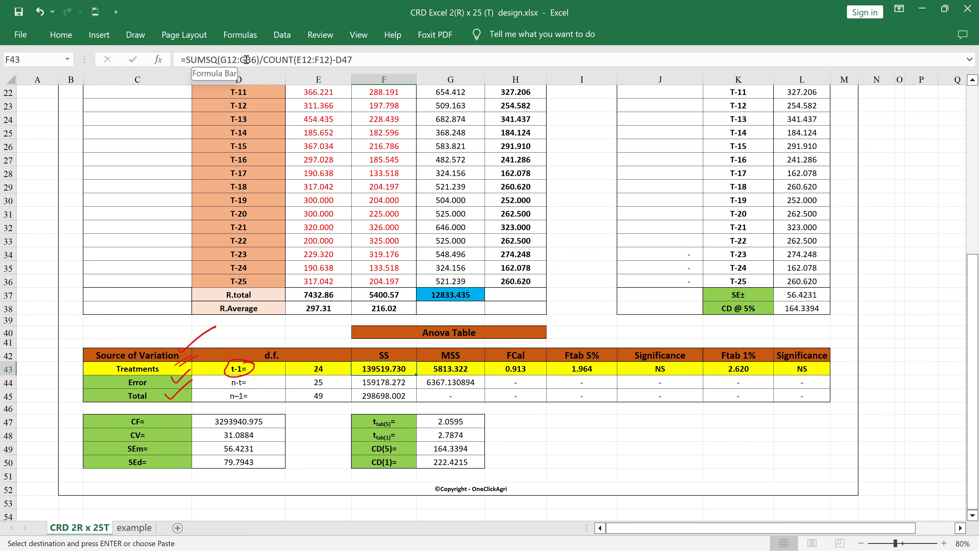
- Compare the treatment totals and the replication data with the SS values in the Anova Table
scroll(459, 174, up, 2)
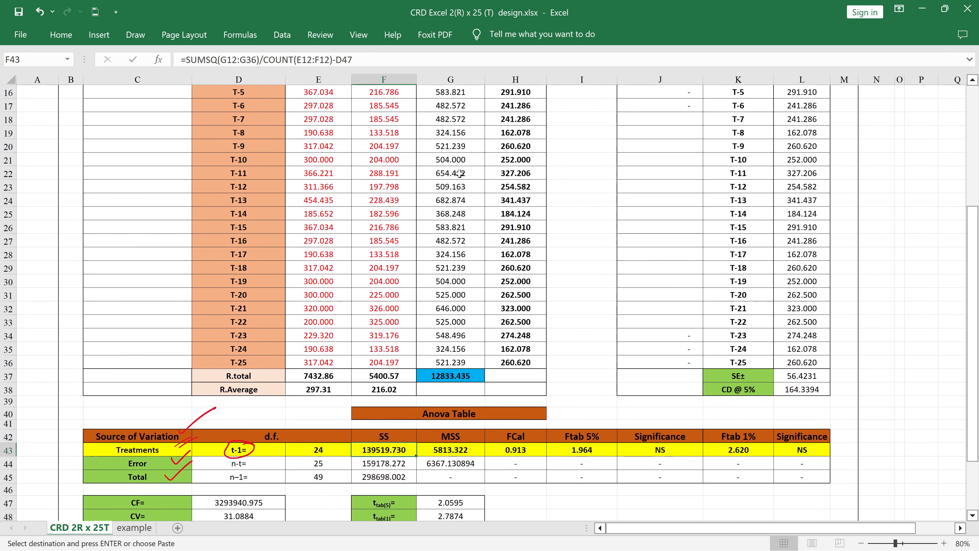
scroll(460, 173, up, 2)
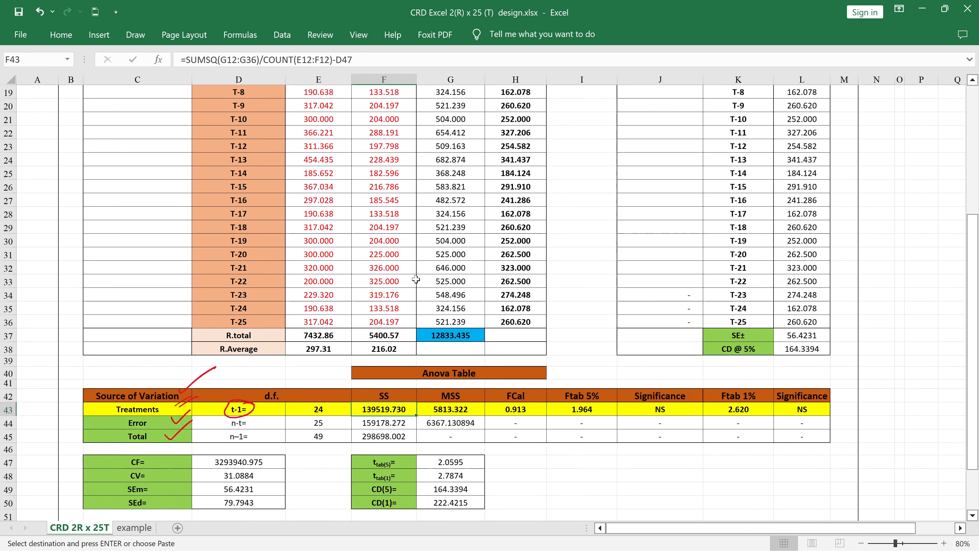
scroll(219, 427, down, 4)
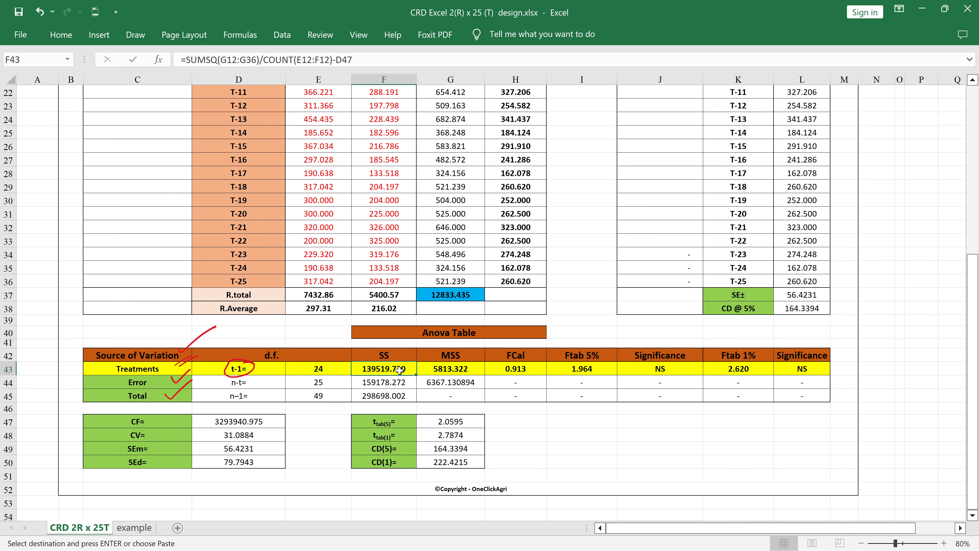
scroll(400, 370, up, 2)
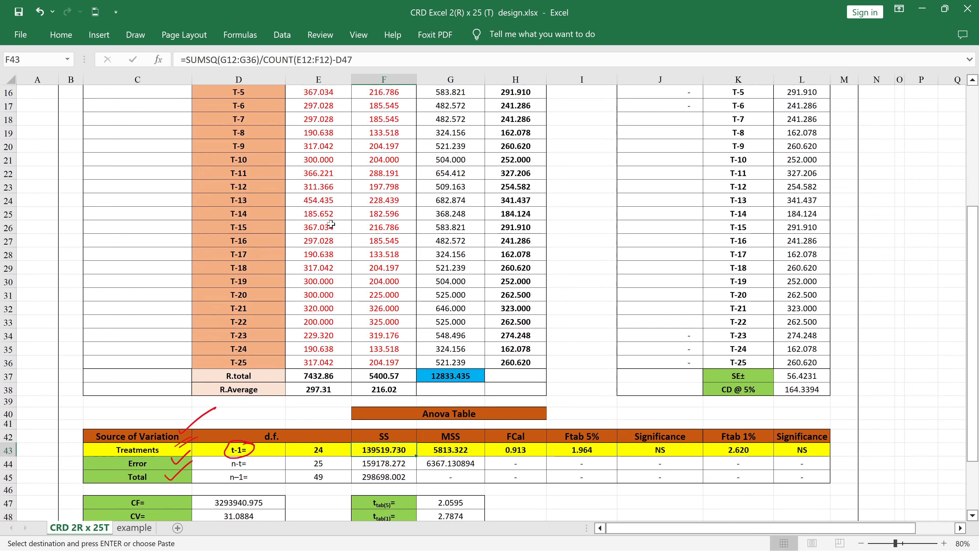
scroll(381, 417, down, 1)
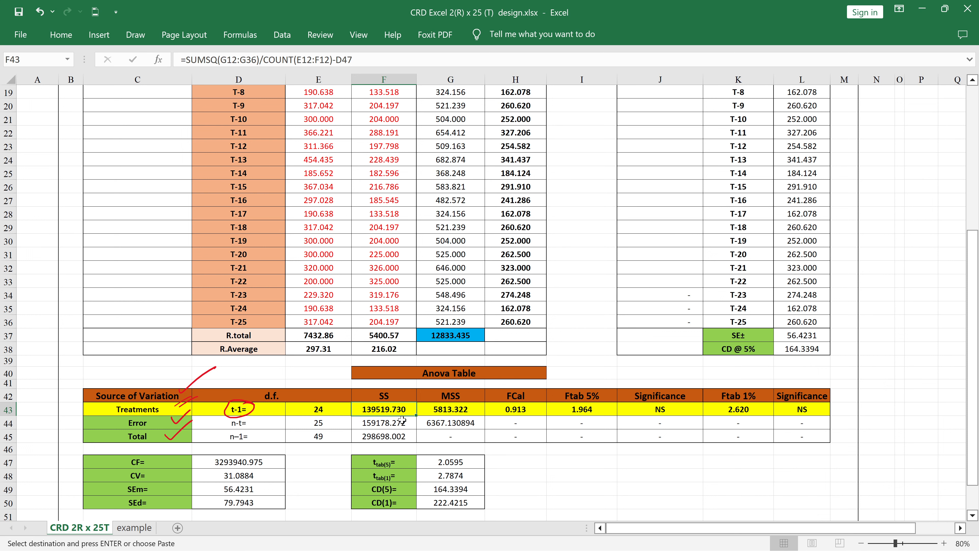
- Draw a red stroke from the Treatments MSS value and handwrite a double-underlined "SS/d.f" below it
click(587, 475)
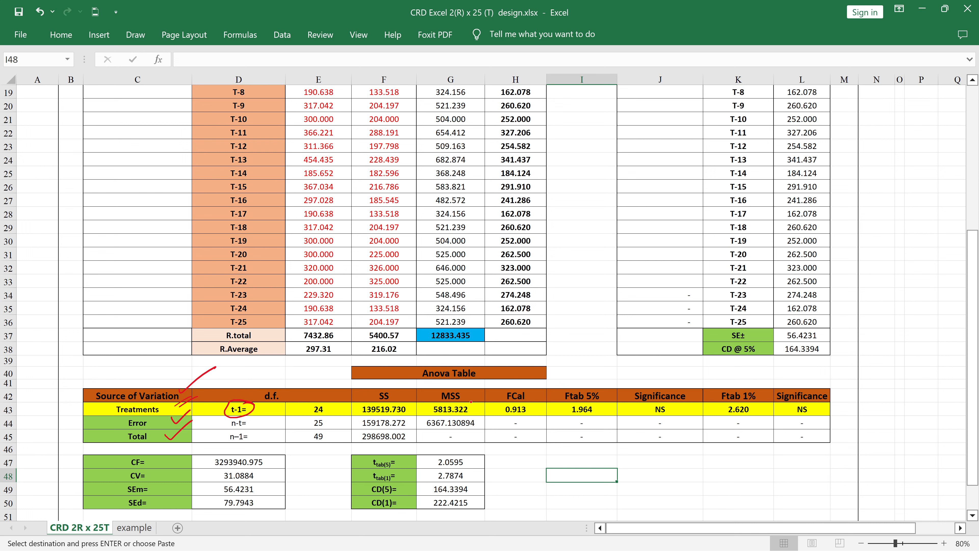
drag(474, 400, 498, 425)
mouse_move(518, 433)
mouse_down()
mouse_move(507, 442)
mouse_move(541, 439)
mouse_move(531, 459)
mouse_move(543, 454)
mouse_up()
mouse_move(541, 449)
mouse_down()
mouse_move(549, 446)
mouse_move(548, 462)
mouse_up()
drag(531, 475, 552, 462)
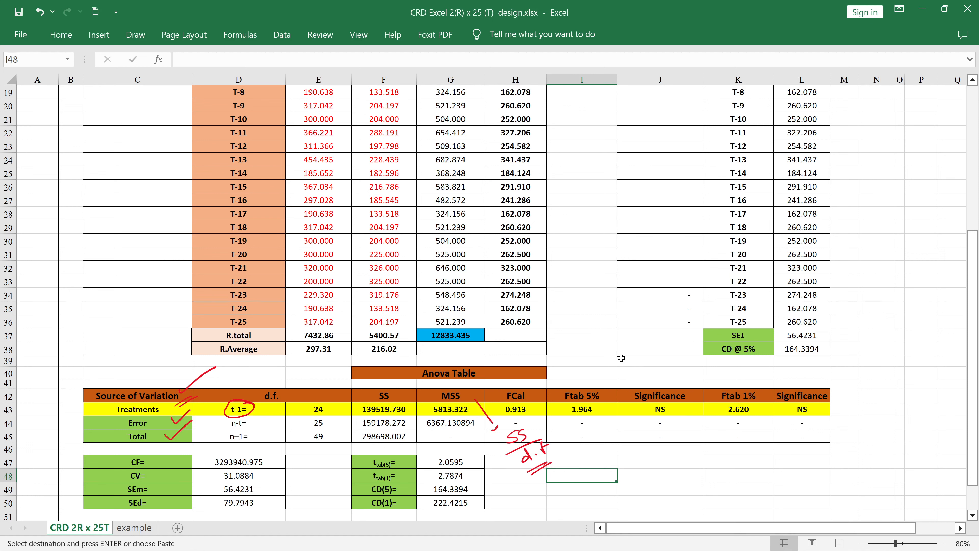
- Handwrite an underlined "Prob" in red above the first Significance heading and circle the NS result beneath it
drag(629, 369, 632, 384)
drag(626, 366, 660, 374)
click(671, 371)
mouse_move(659, 403)
mouse_down()
mouse_move(674, 412)
mouse_move(660, 401)
mouse_up()
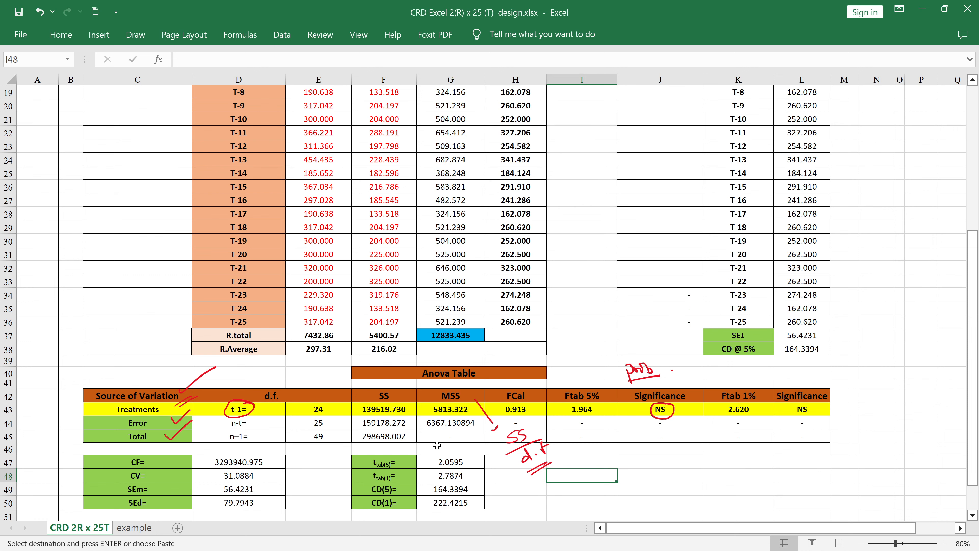
- Handwrite a double-underlined "SIG" with a check mark below the circled NS, with a down arrow and an underlined "P.H.A"
scroll(687, 421, down, 1)
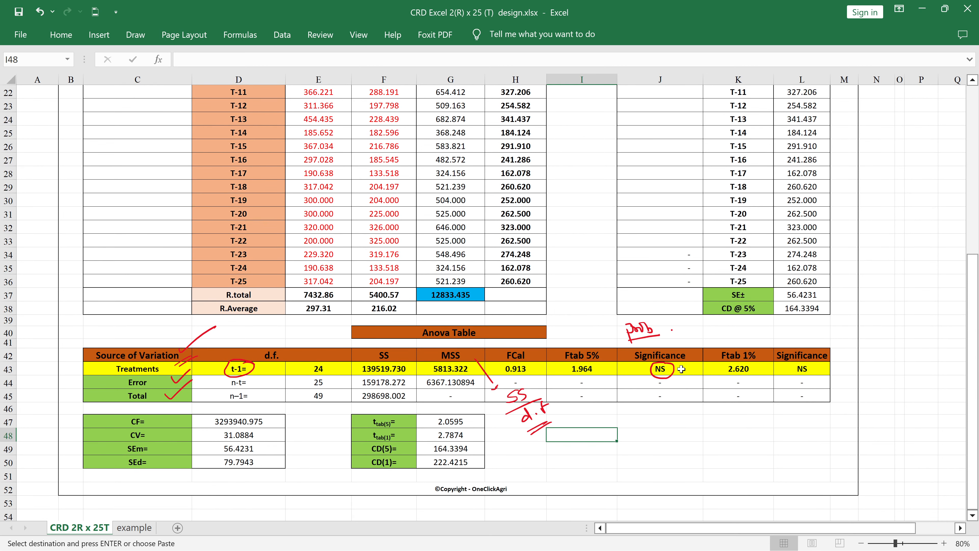
mouse_move(671, 381)
mouse_down()
mouse_move(651, 401)
mouse_move(683, 387)
mouse_move(696, 410)
mouse_up()
drag(684, 381, 710, 367)
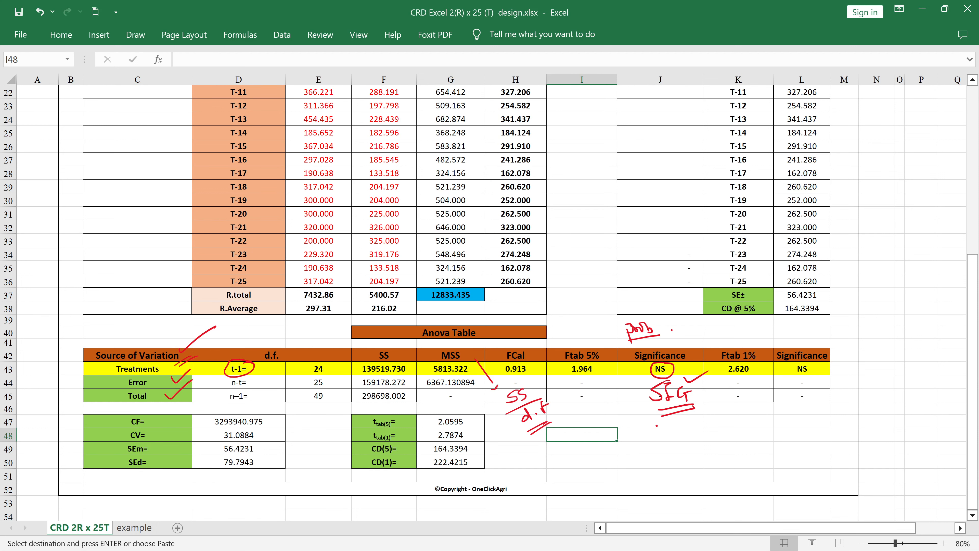
mouse_move(656, 419)
mouse_down()
mouse_move(654, 433)
mouse_move(679, 438)
mouse_move(711, 417)
mouse_move(727, 422)
mouse_up()
drag(681, 447, 725, 438)
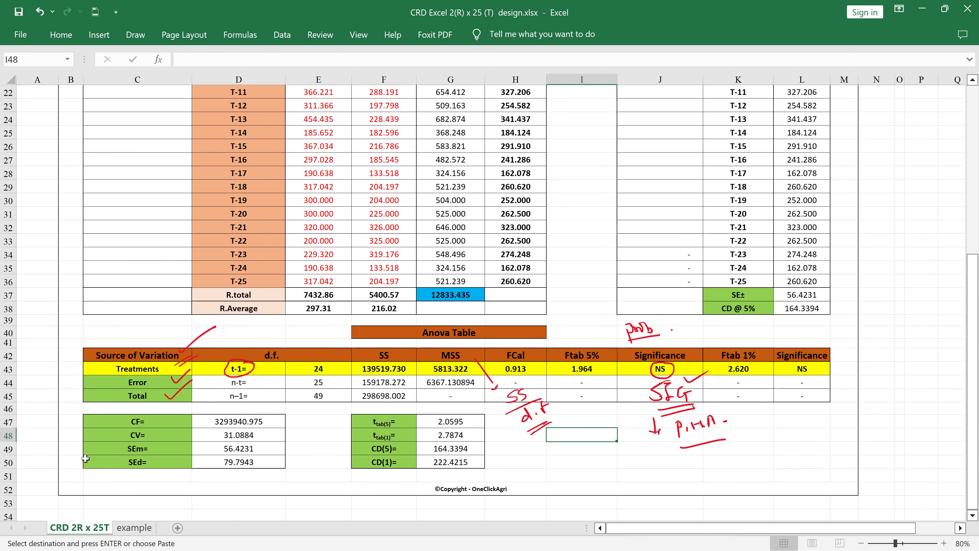
- Draw a red percent sign and check mark beside CV, circle its value, and add a short mark under CD @ 5%
scroll(180, 448, down, 1)
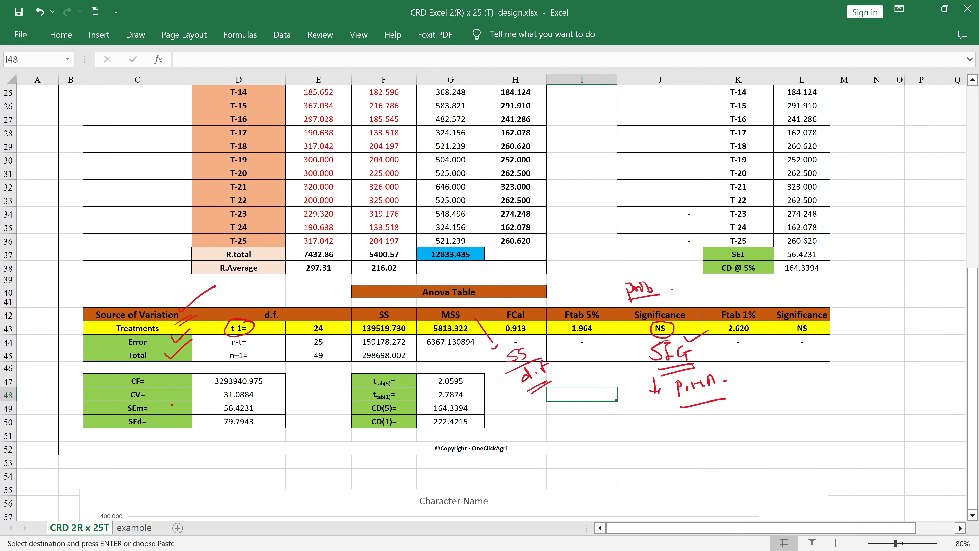
drag(170, 385, 162, 400)
drag(732, 281, 748, 280)
mouse_move(181, 383)
mouse_down()
mouse_move(193, 377)
mouse_move(242, 402)
mouse_move(257, 388)
mouse_move(234, 387)
mouse_up()
- Handwrite an up arrow and the note "L. CEs <5%" in red beside the circled CV value
drag(293, 369, 291, 358)
drag(291, 379, 303, 387)
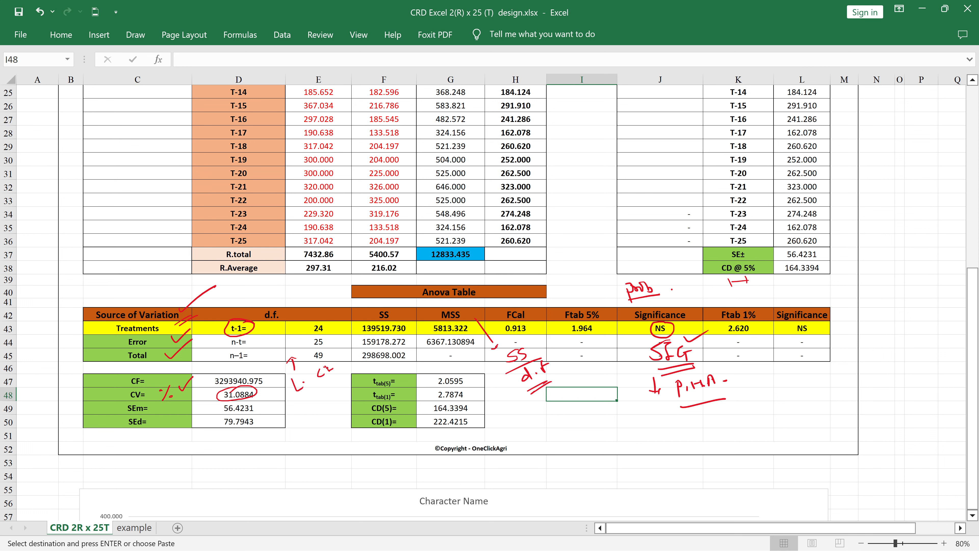
click(349, 360)
drag(309, 395, 316, 399)
click(334, 389)
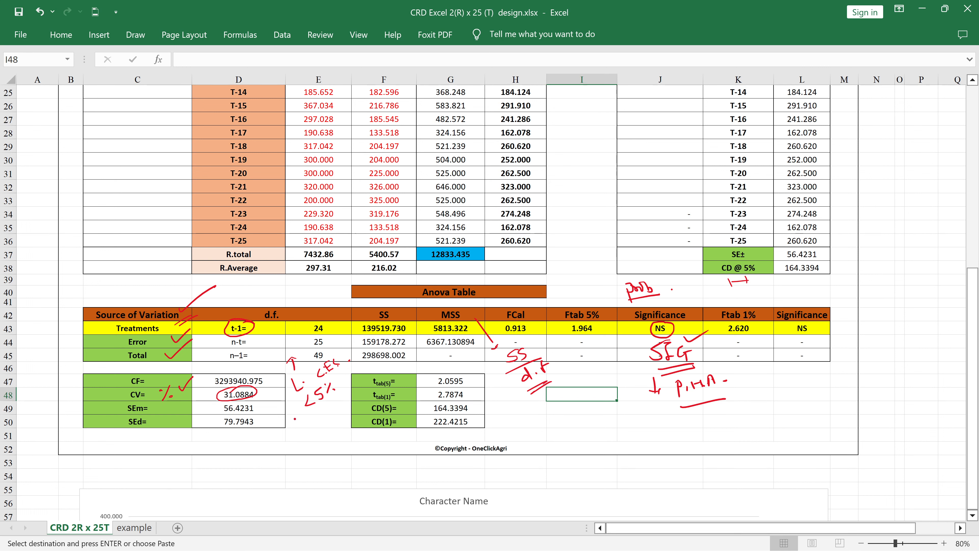
- Add a second red CV note for the range >5% and <20% below the first, underline it, and draw a slash through the first note
mouse_move(299, 412)
mouse_down()
mouse_move(299, 431)
mouse_move(314, 441)
mouse_move(320, 426)
mouse_up()
click(304, 420)
drag(332, 413, 330, 421)
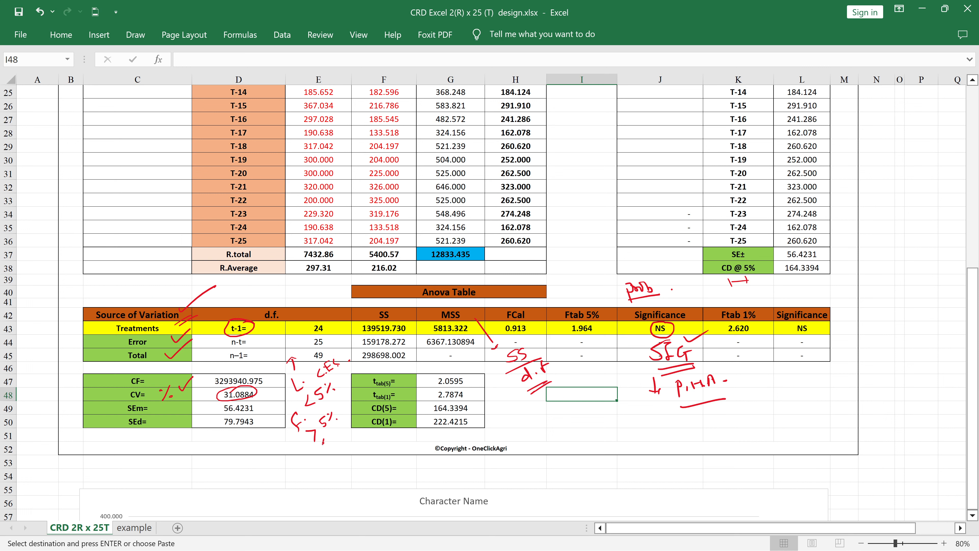
drag(333, 438, 339, 440)
drag(339, 429, 346, 432)
click(342, 424)
click(355, 429)
drag(313, 363, 309, 400)
drag(337, 452, 352, 445)
- Handwrite an underlined "N/A" and "do P.H.A" in red beside the CD(5) and CD(1) values
scroll(396, 418, down, 1)
scroll(396, 417, down, 1)
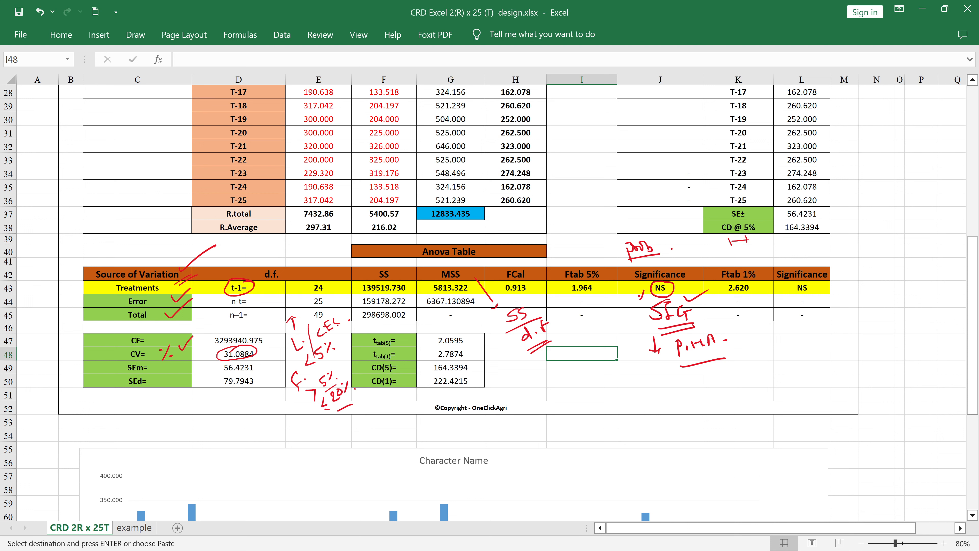
mouse_move(492, 361)
mouse_down()
mouse_move(487, 380)
mouse_move(560, 364)
mouse_up()
drag(566, 375, 630, 370)
click(620, 369)
drag(624, 367, 633, 366)
drag(598, 383, 641, 377)
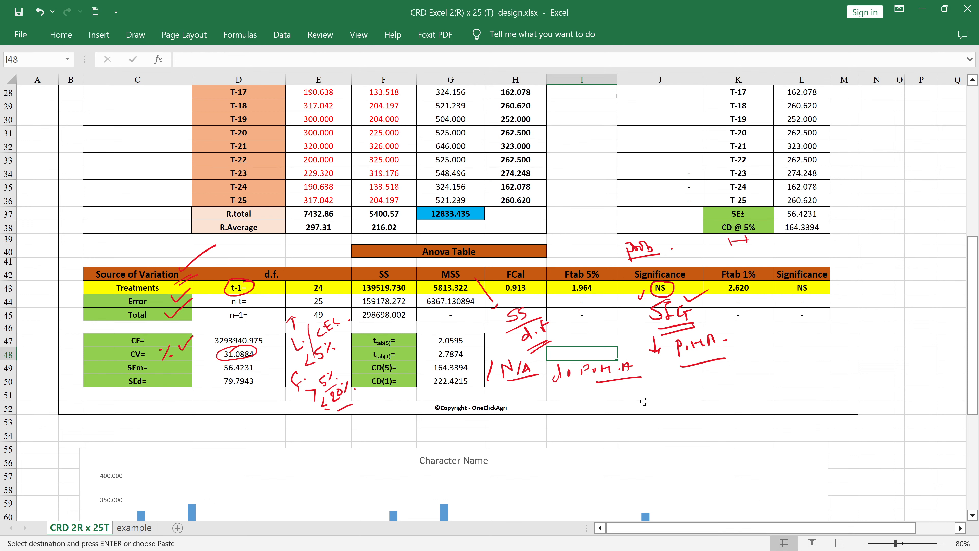
- Examine the Final Table averages and the bar chart that plots them for treatments T-1 to T-25
scroll(644, 402, down, 1)
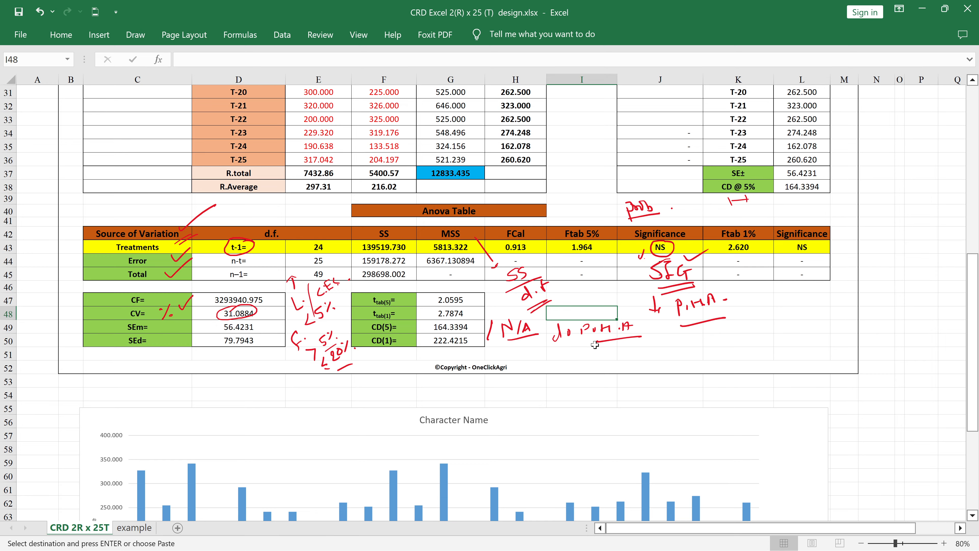
scroll(596, 394, down, 3)
scroll(451, 365, up, 1)
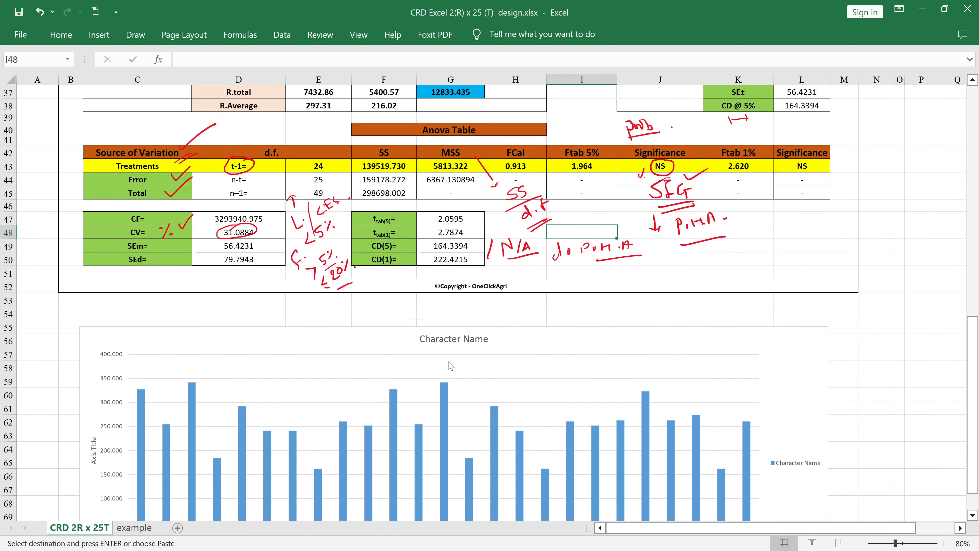
scroll(451, 365, up, 12)
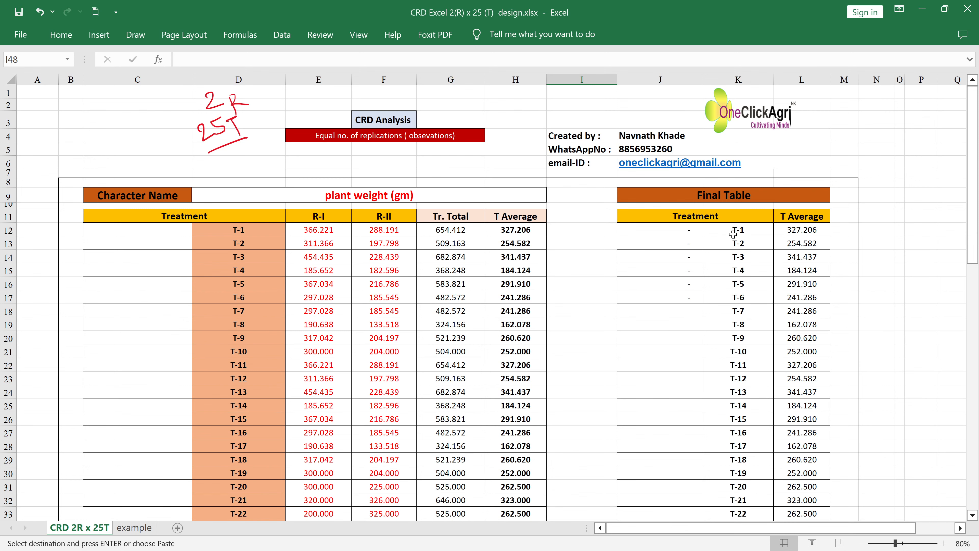
scroll(737, 247, down, 2)
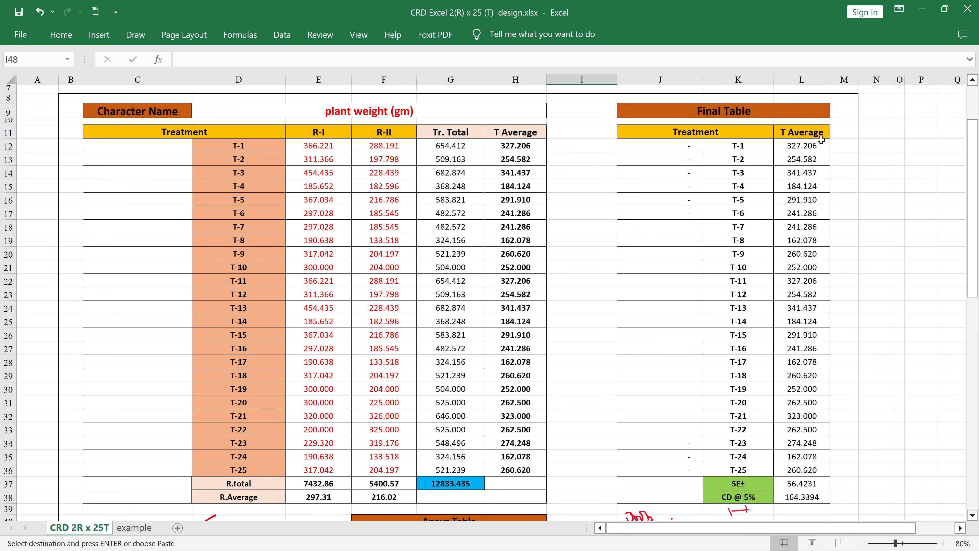
scroll(826, 314, down, 6)
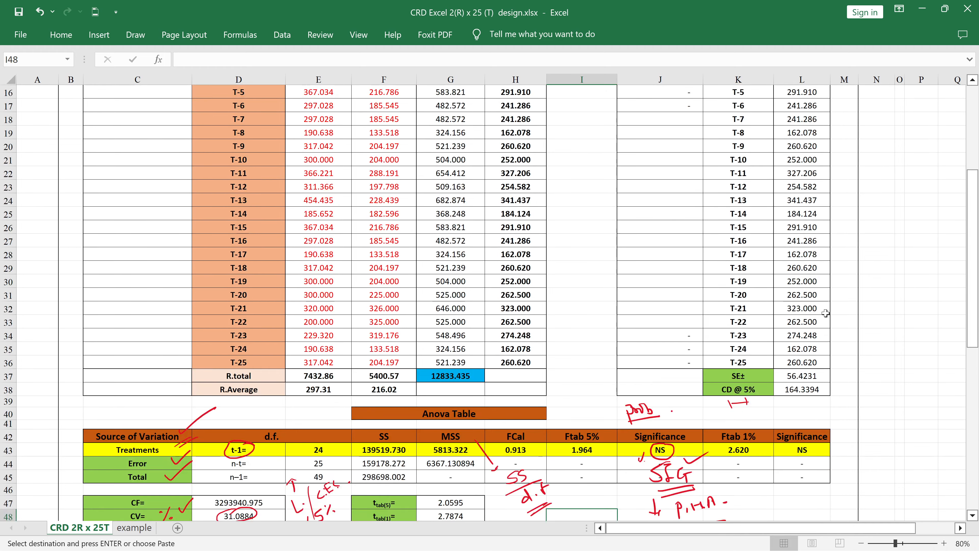
scroll(820, 328, down, 3)
scroll(476, 348, down, 3)
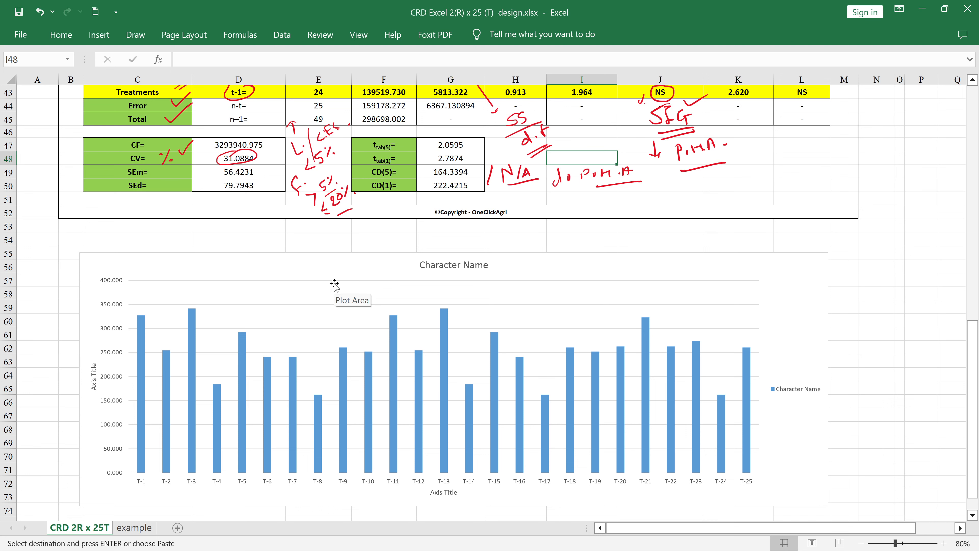
scroll(432, 339, down, 1)
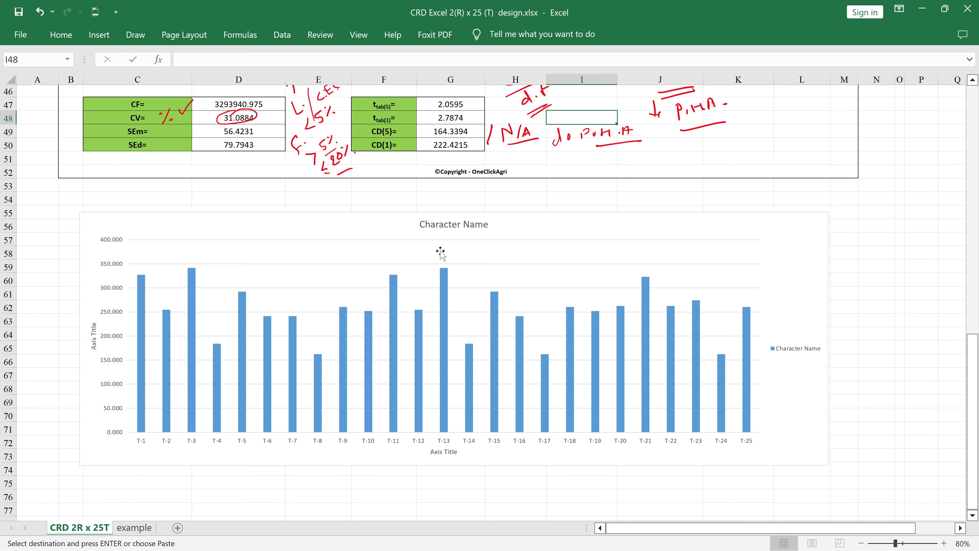
- Select the chart title, the horizontal axis title and the vertical axis title in turn, checking the character name in the data table
click(438, 226)
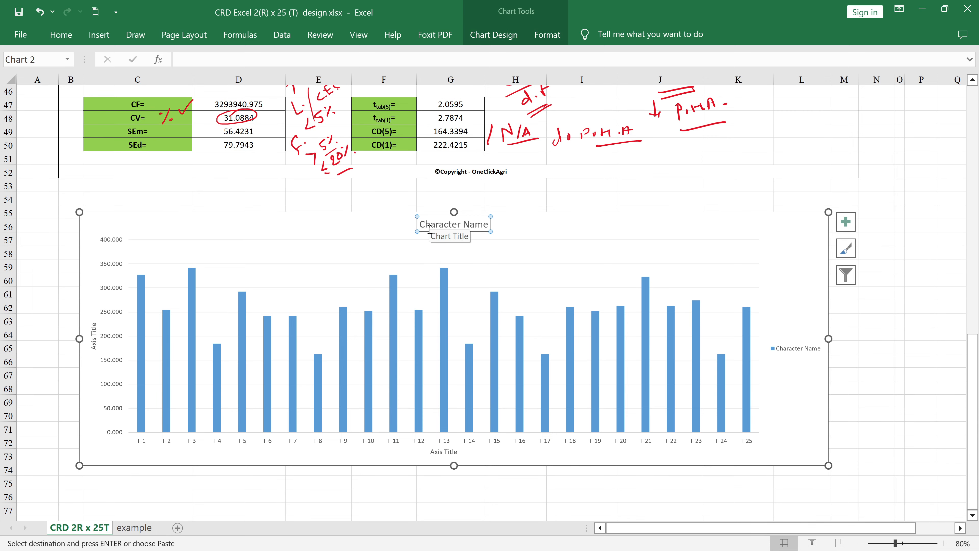
scroll(376, 265, up, 5)
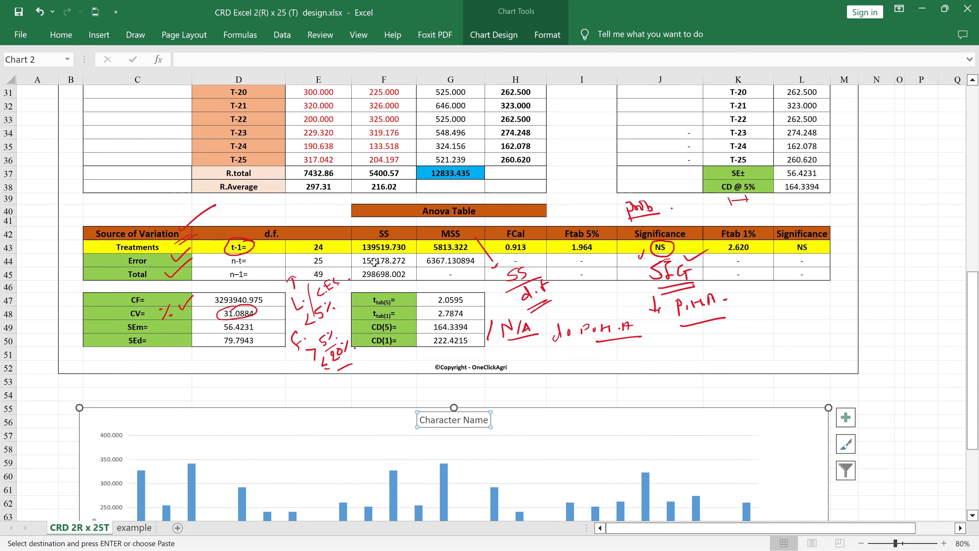
scroll(376, 265, up, 9)
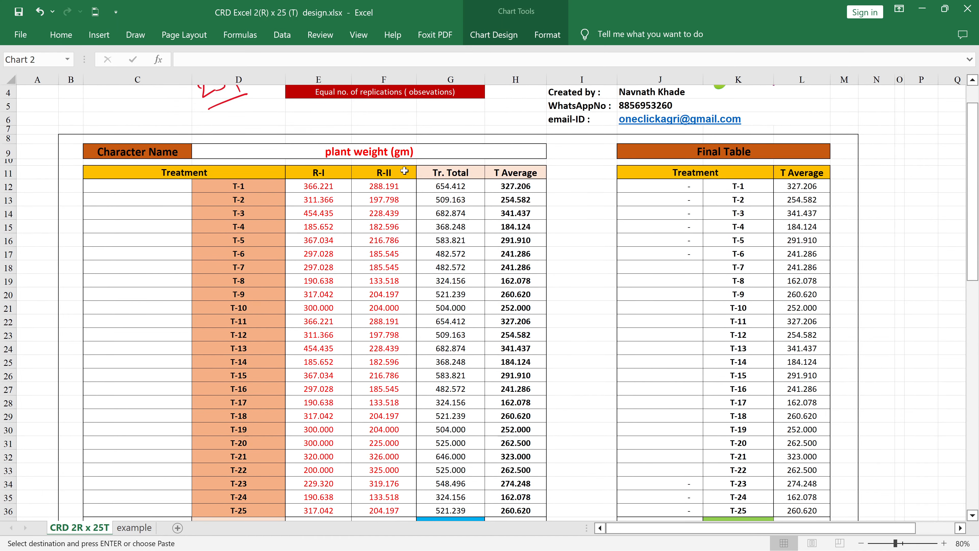
scroll(404, 171, down, 12)
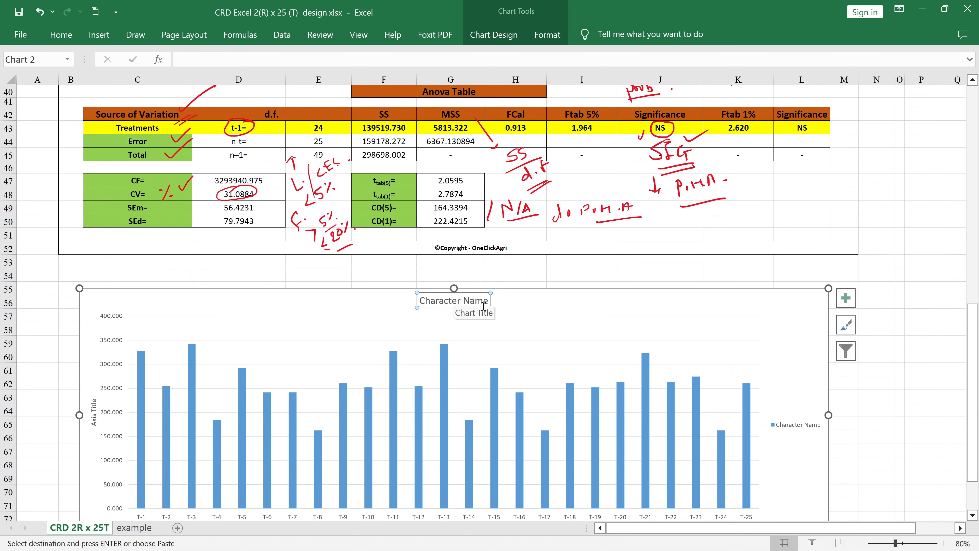
scroll(484, 306, down, 2)
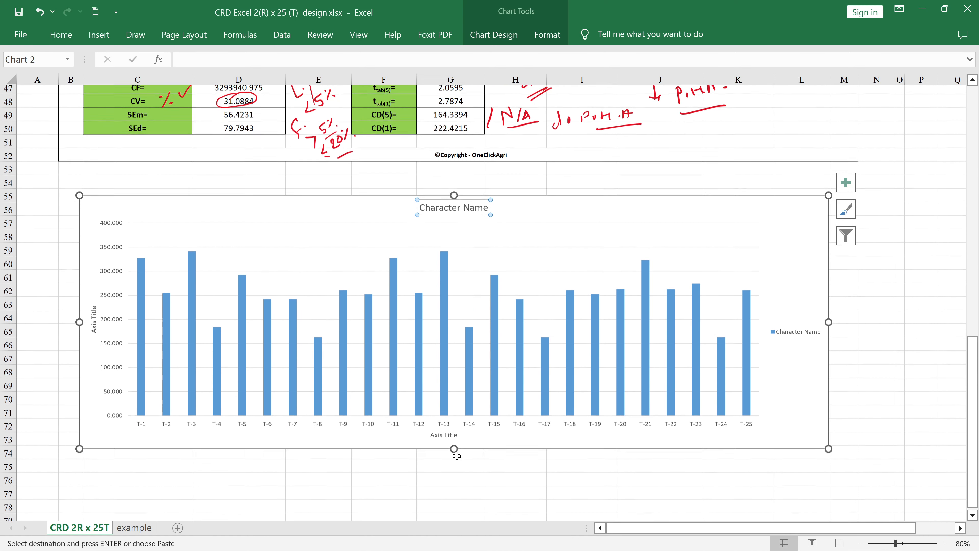
scroll(456, 456, down, 1)
click(444, 411)
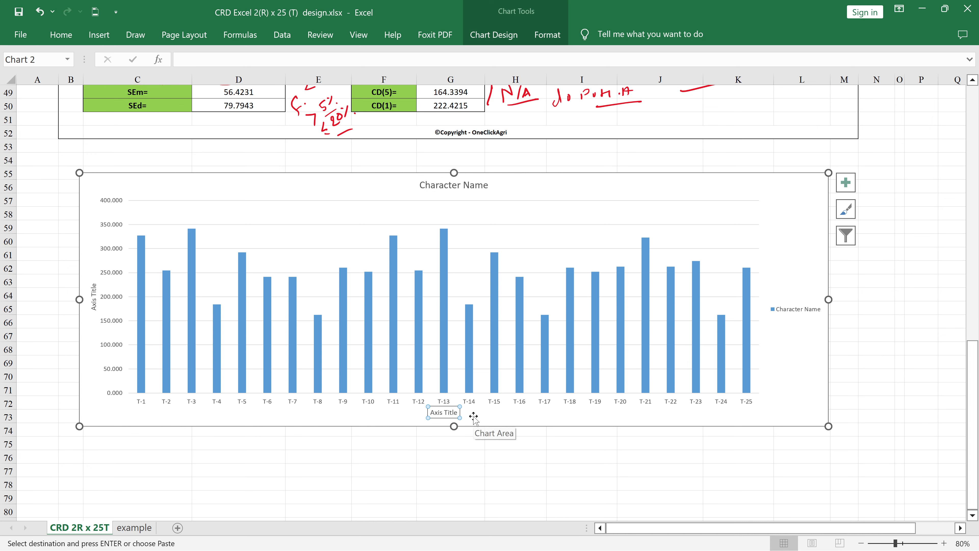
click(94, 302)
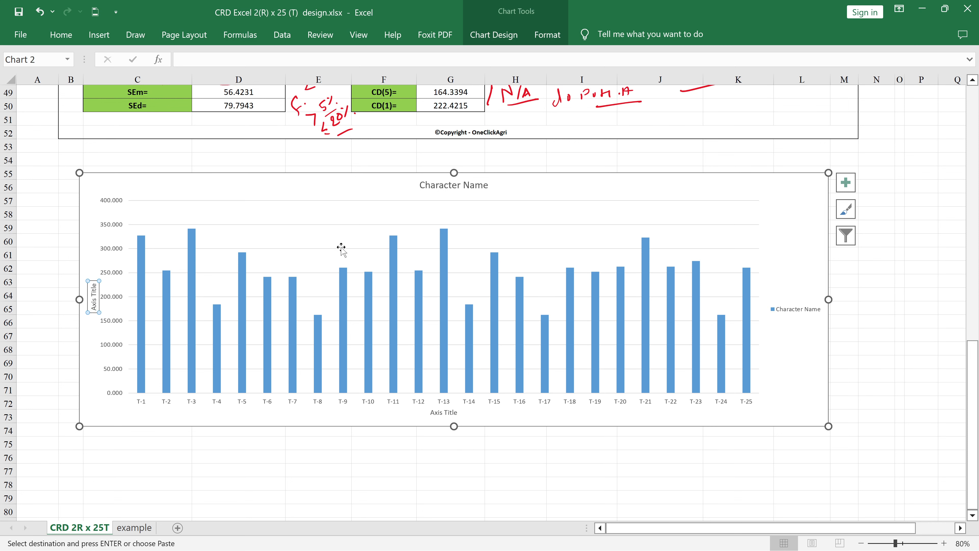
mouse_move(468, 380)
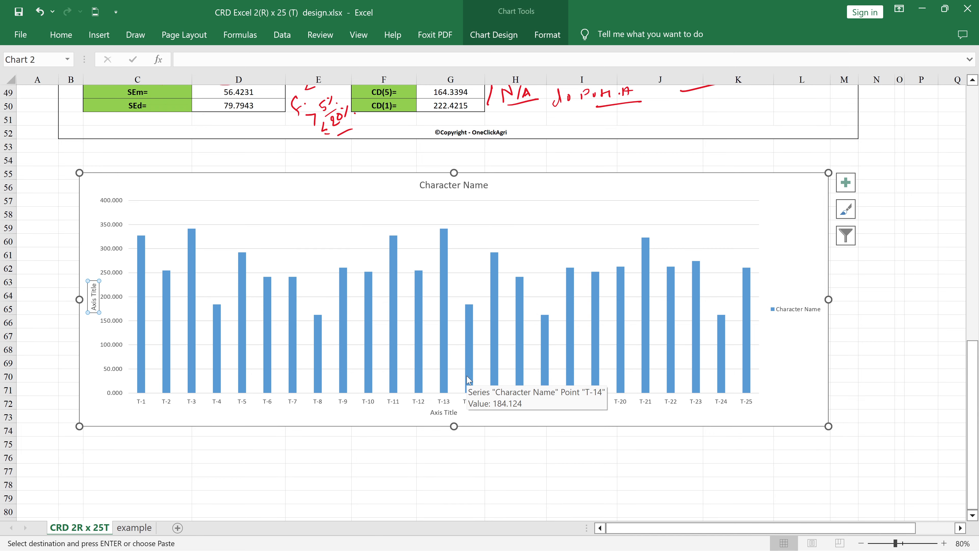
- Look back over the treatment data, the Final Table and the annotated Anova Table
scroll(468, 380, up, 6)
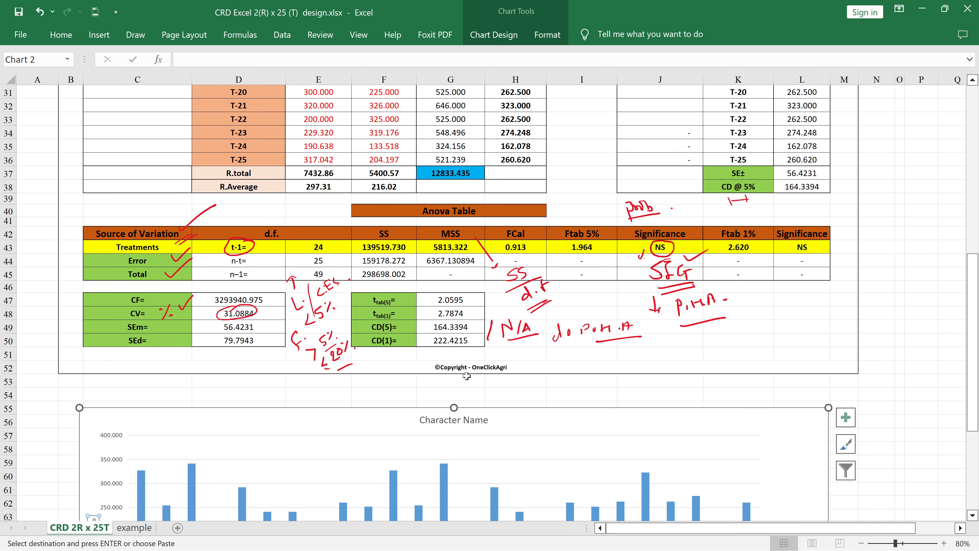
scroll(467, 376, up, 5)
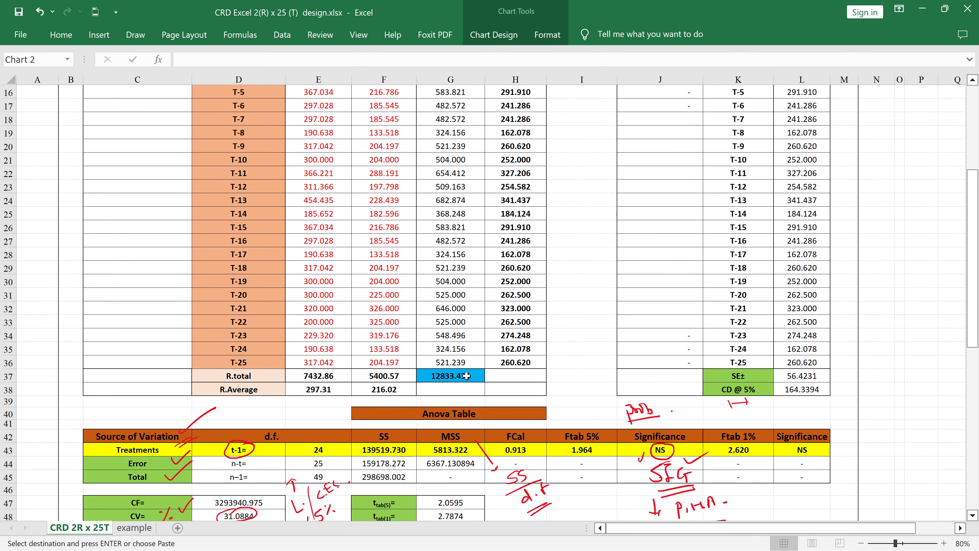
scroll(467, 376, up, 2)
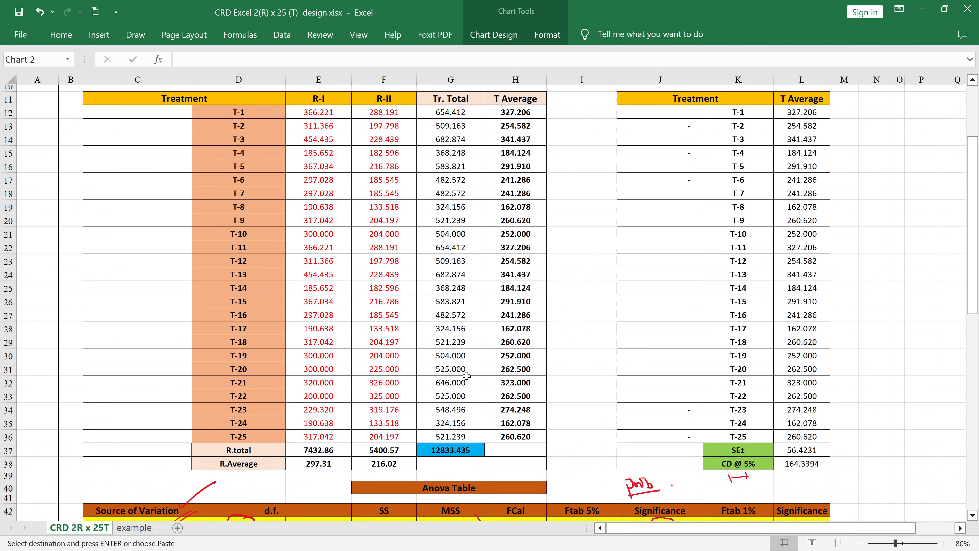
scroll(467, 378, down, 3)
scroll(468, 380, down, 3)
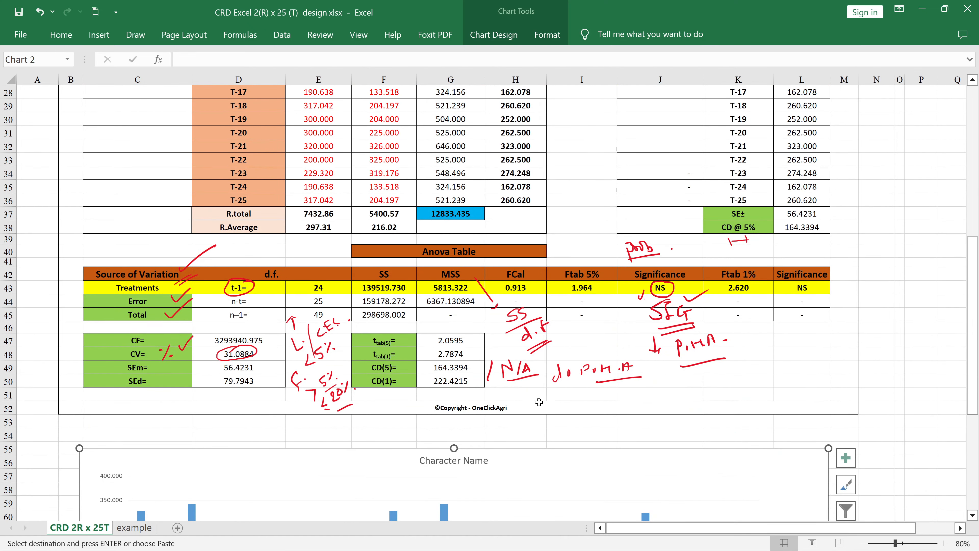